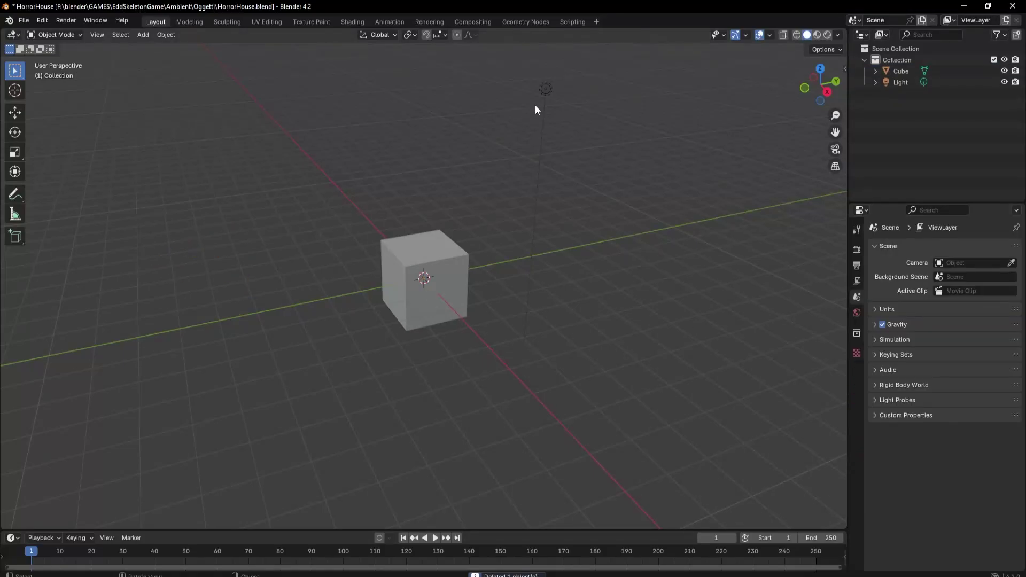
# Delete the light, lift the cube 1 m and enlarge it to rest on the ground.
pyautogui.press('Delete')
pyautogui.press('KP_1')
pyautogui.click(447, 276)
pyautogui.press('g')
pyautogui.press('z')
pyautogui.press('1')
pyautogui.press('Return')
pyautogui.press('s')
pyautogui.click(835, 364)
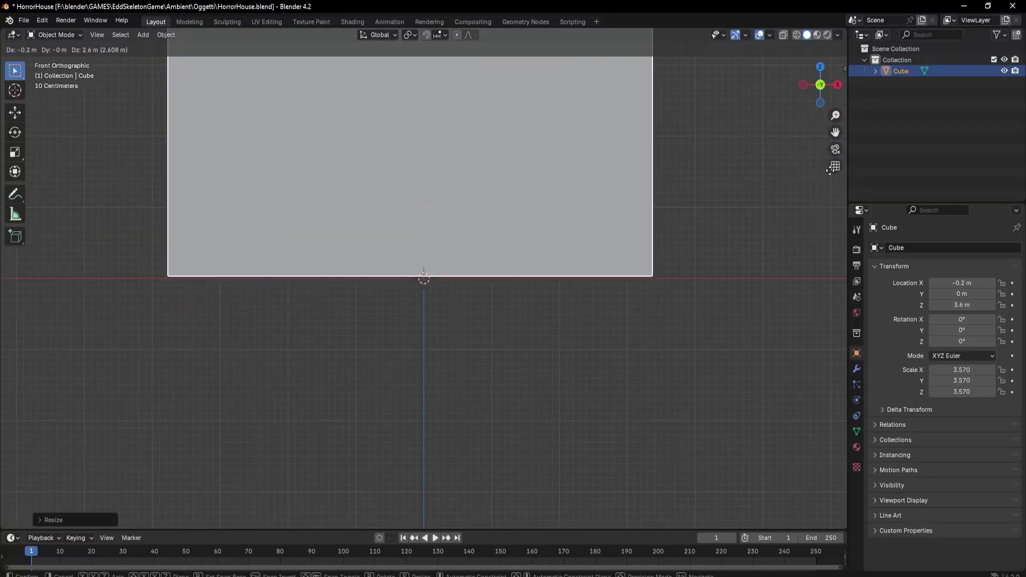
# Show the transform panel and flatten the cube along Z from the front view.
pyautogui.press('n')
pyautogui.scroll(-2, 630, 262)
pyautogui.moveTo(630, 261); pyautogui.dragTo(566, 277, button='middle')
pyautogui.press('KP_1')
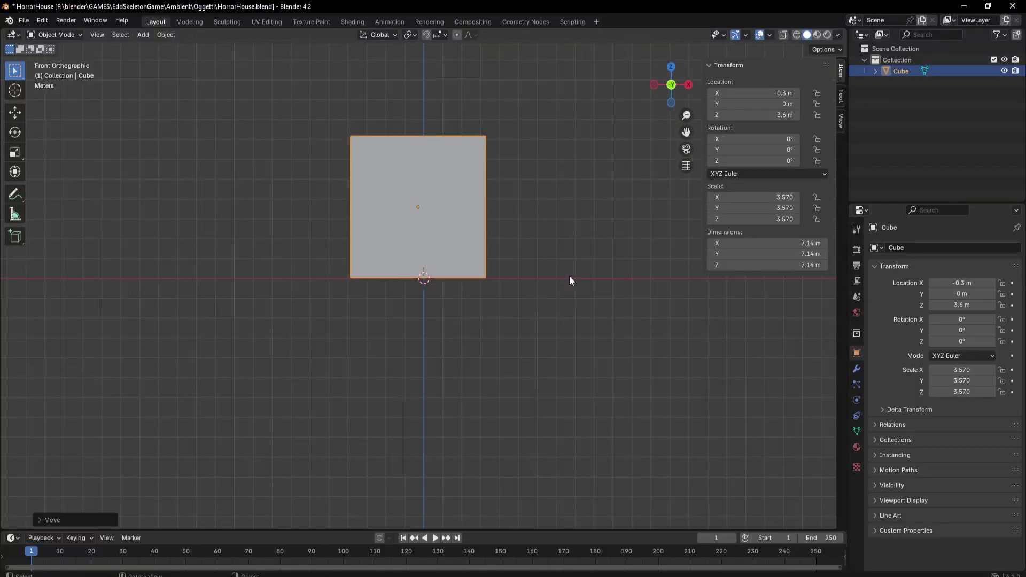
pyautogui.press('s')
pyautogui.press('z')
pyautogui.click(497, 242)
# Widen the box to about 10.5 m, lower it onto the ground and enter Edit Mode.
pyautogui.press('s')
pyautogui.click(535, 260)
pyautogui.press('g')
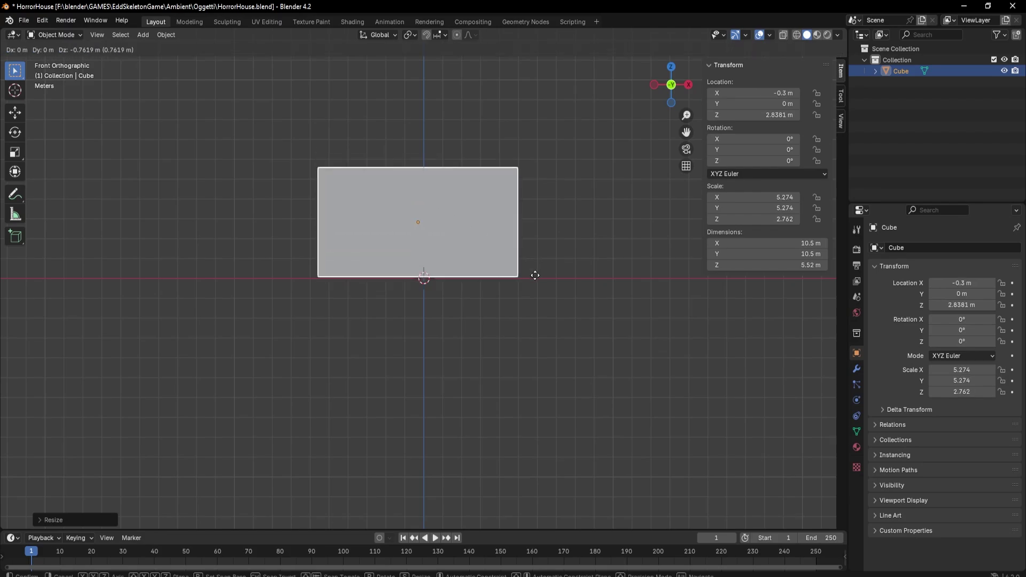
pyautogui.click(529, 272)
pyautogui.moveTo(529, 273); pyautogui.dragTo(439, 290, button='middle')
pyautogui.press('Tab')
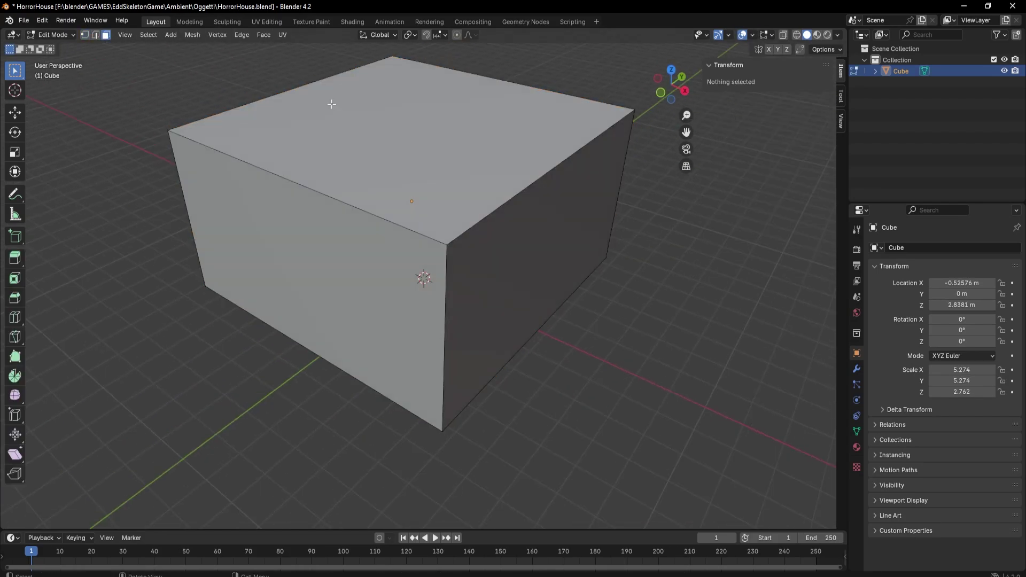
# Extrude and taper the top face twice into a tiered roof with a spike.
pyautogui.click(332, 104)
pyautogui.press('e')
pyautogui.press('s')
pyautogui.click(603, 151)
pyautogui.moveTo(603, 152); pyautogui.dragTo(581, 261, button='middle')
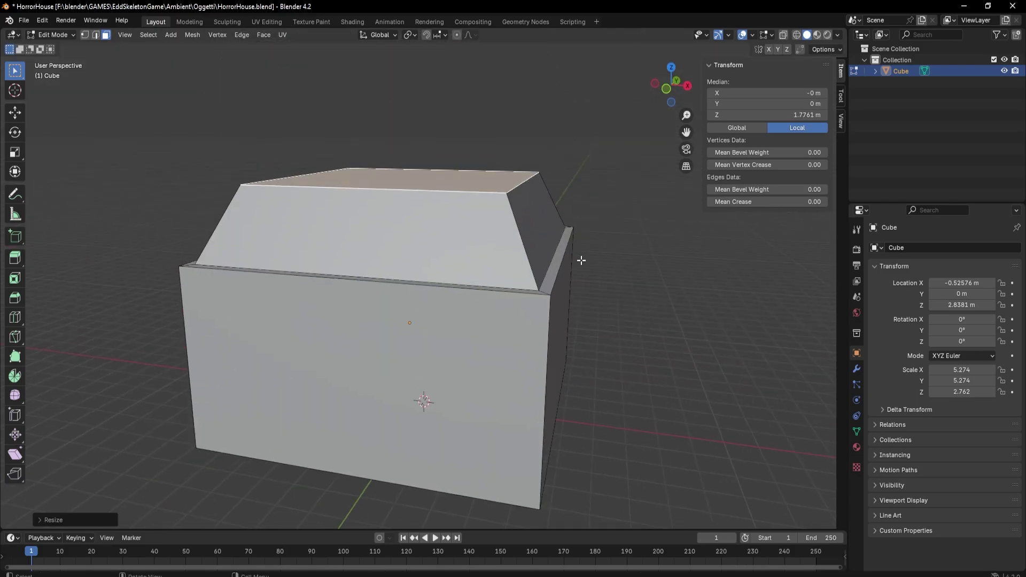
pyautogui.press('e')
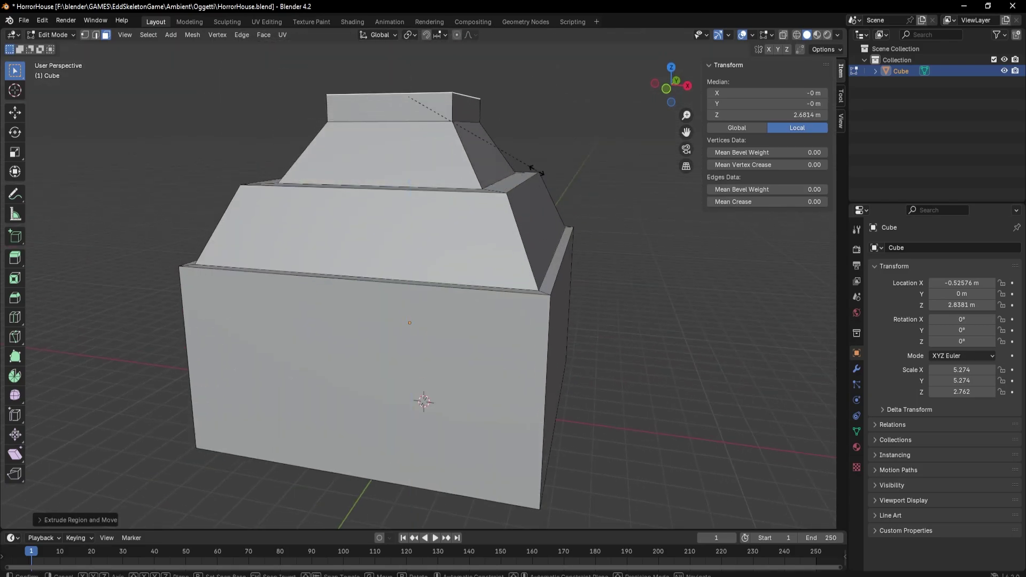
pyautogui.click(420, 129)
pyautogui.moveTo(420, 129)
pyautogui.mouseDown(button='middle')
pyautogui.moveTo(430, 322)
pyautogui.moveTo(502, 329)
pyautogui.moveTo(492, 297)
pyautogui.mouseUp(button='middle')
# Add a second material slot and assign the Tetto material to the roof faces.
pyautogui.click(429, 322)
pyautogui.press('KP_1')
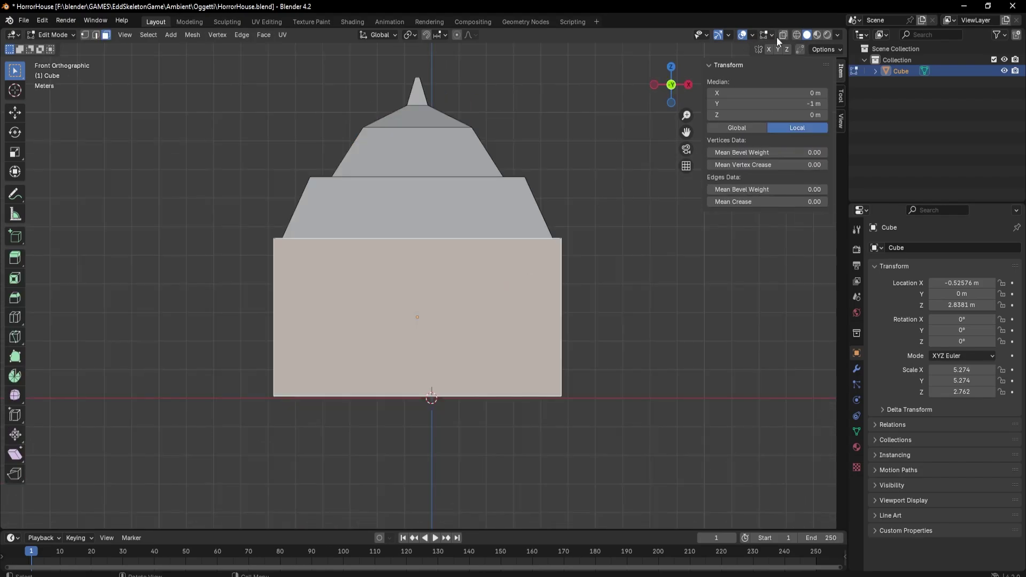
pyautogui.click(856, 447)
pyautogui.click(1017, 247)
pyautogui.hotkey('ctrl', 'i')
pyautogui.click(915, 319)
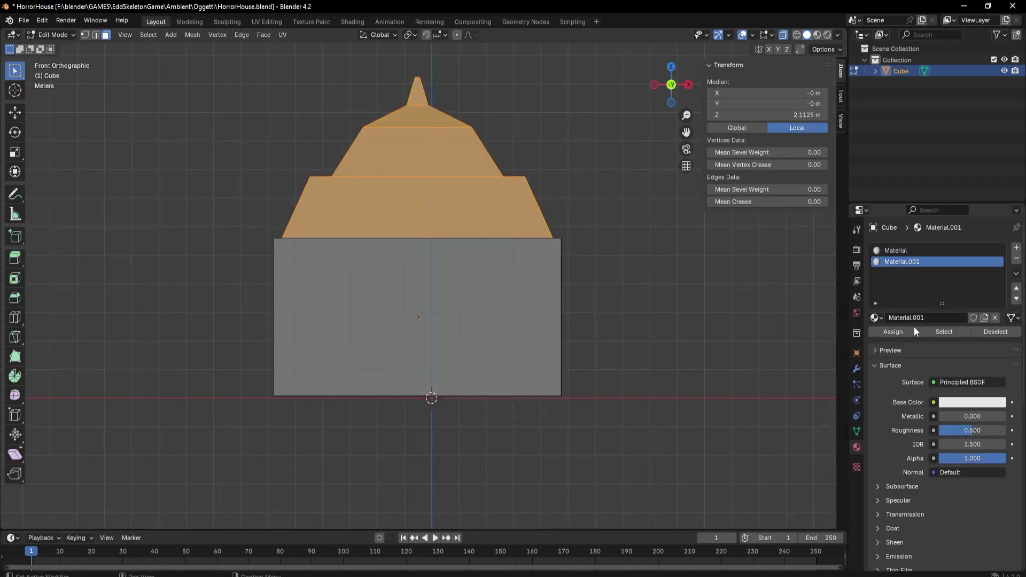
# Add a third slot with a new steel material, then return to Object Mode.
pyautogui.click(417, 93)
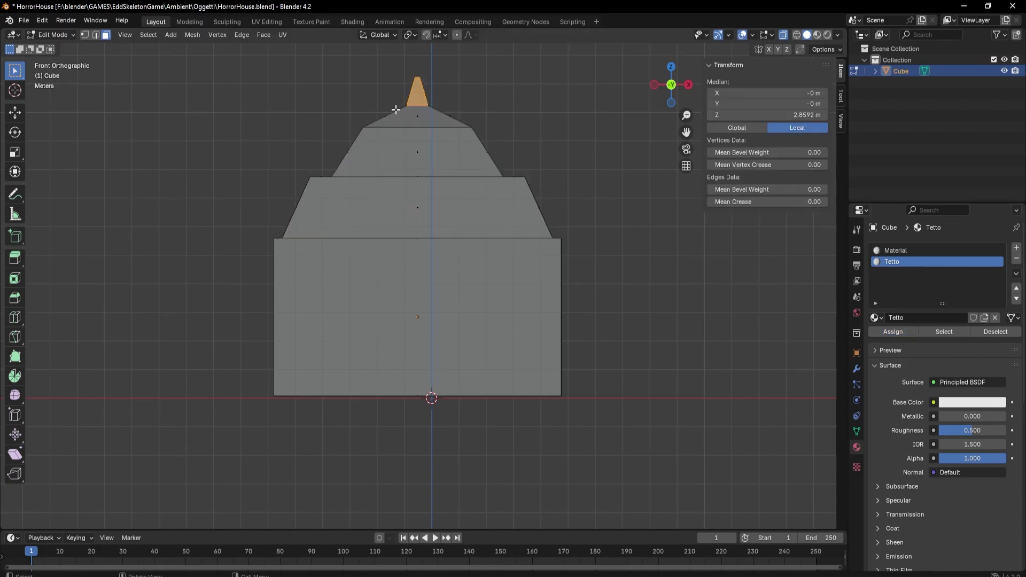
pyautogui.click(1017, 248)
pyautogui.click(915, 319)
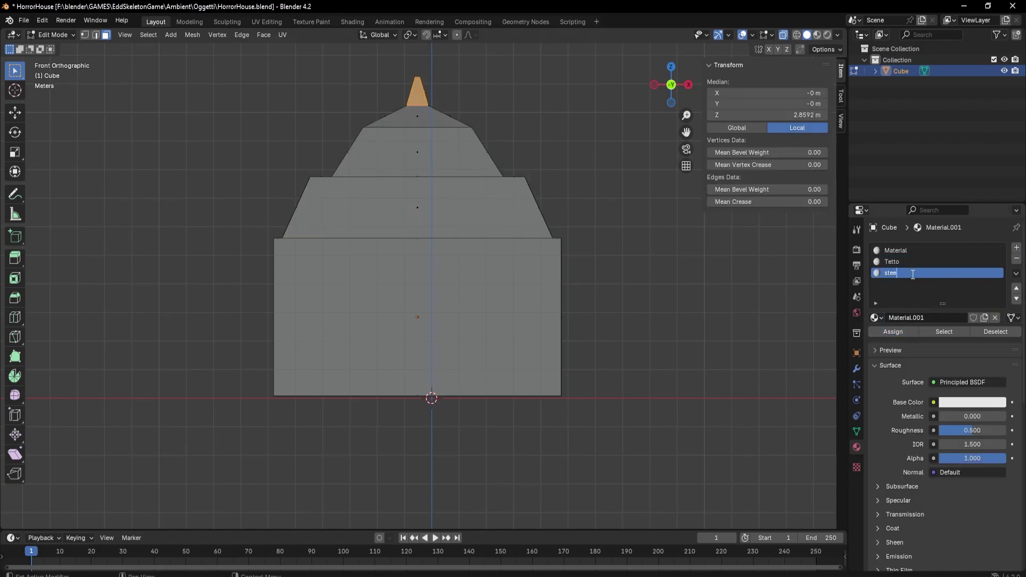
pyautogui.click(374, 321)
pyautogui.press('Tab')
# Add a cutter cube 2.7 m up and push it into the front wall.
pyautogui.hotkey('shift', 'a')
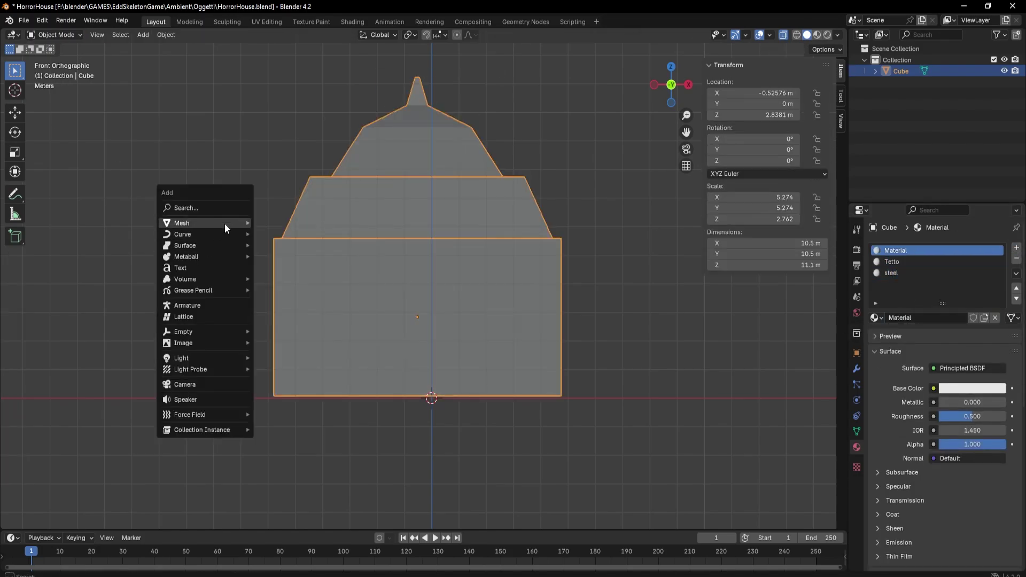
pyautogui.click(278, 251)
pyautogui.press('g')
pyautogui.click(505, 341)
pyautogui.moveTo(506, 340); pyautogui.dragTo(407, 362, button='middle')
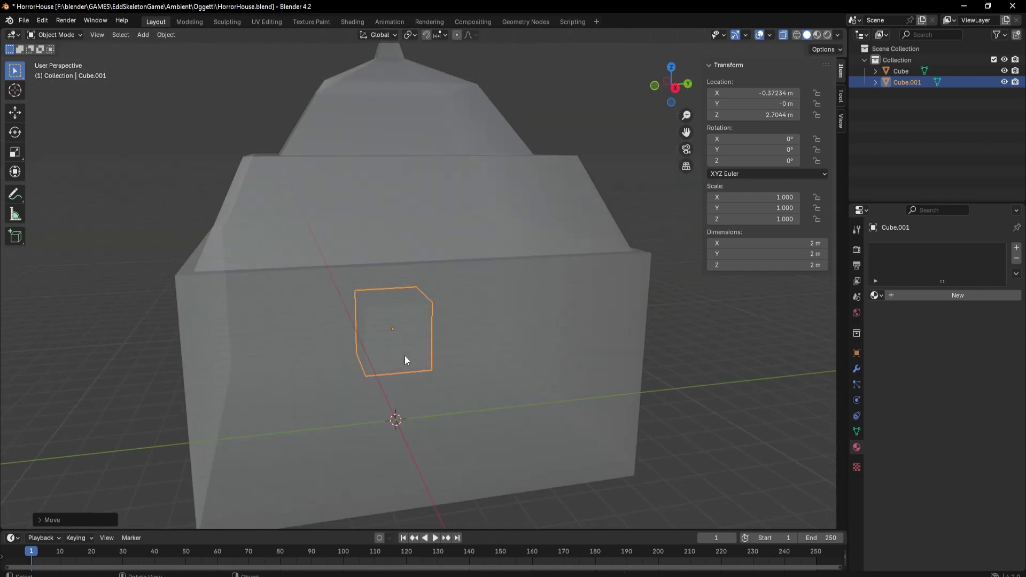
pyautogui.press('g')
pyautogui.press('y')
pyautogui.click(374, 342)
pyautogui.moveTo(313, 355)
pyautogui.mouseDown(button='middle')
pyautogui.moveTo(606, 353)
pyautogui.moveTo(543, 374)
pyautogui.mouseUp(button='middle')
pyautogui.click(606, 353)
# Stretch the cutter cube tall on Z and shrink it into a door shape.
pyautogui.press('KP_1')
pyautogui.click(421, 336)
pyautogui.press('s')
pyautogui.press('z')
pyautogui.click(550, 374)
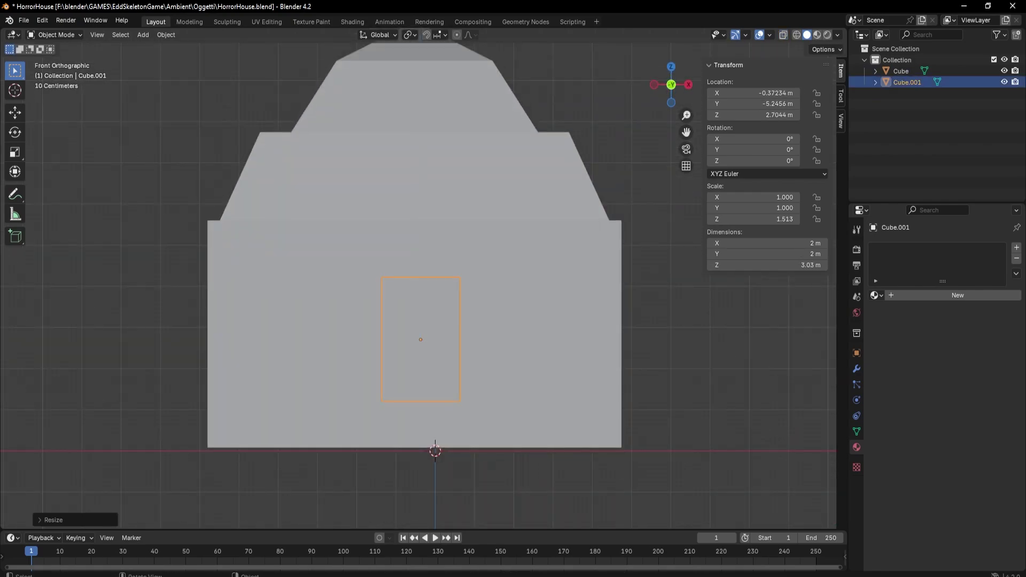
pyautogui.press('s')
pyautogui.click(566, 371)
pyautogui.moveTo(637, 408); pyautogui.dragTo(637, 370, button='middle')
# Add a Boolean Difference modifier to the house and apply it.
pyautogui.click(637, 371)
pyautogui.click(856, 369)
pyautogui.click(911, 247)
pyautogui.moveTo(894, 246)
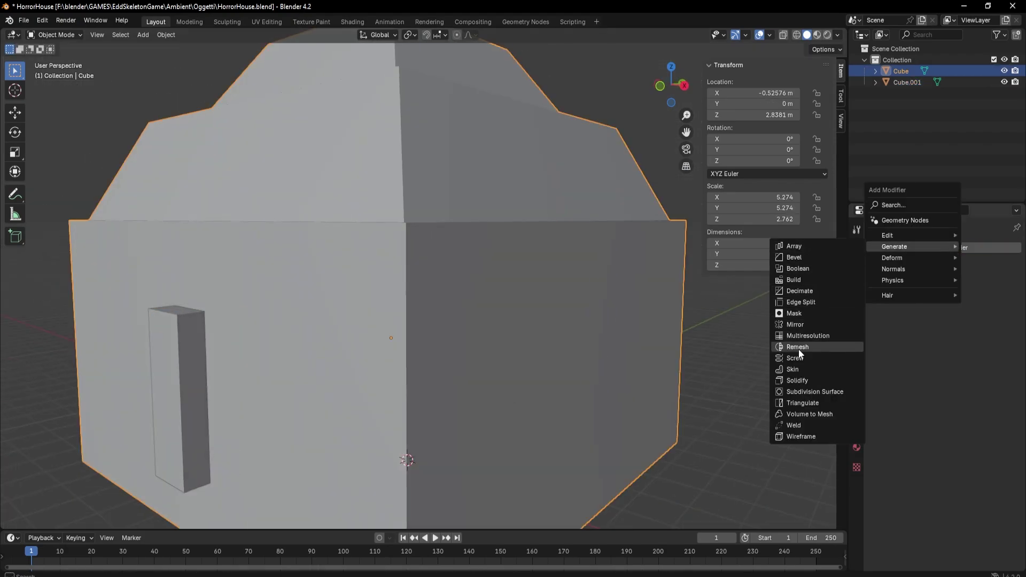
pyautogui.click(807, 267)
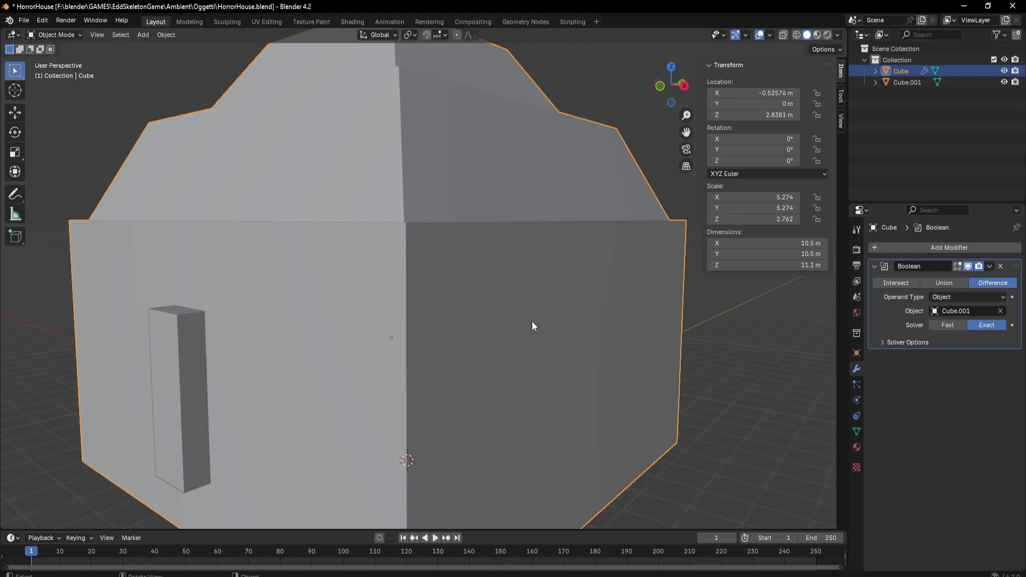
pyautogui.hotkey('ctrl', 'a')
# Delete the door cutter cube and enter Edit Mode on the house.
pyautogui.click(188, 357)
pyautogui.press('Delete')
pyautogui.moveTo(188, 357); pyautogui.dragTo(340, 322, button='middle')
pyautogui.click(340, 322)
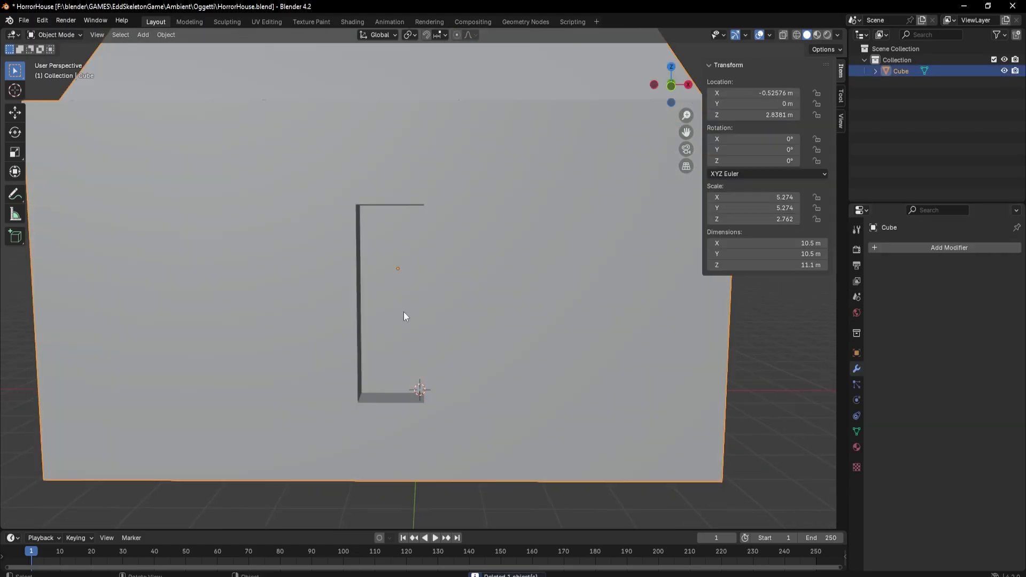
pyautogui.press('Tab')
# Add a new cube and place it in front of the door from the top view.
pyautogui.moveTo(414, 390); pyautogui.dragTo(375, 349, button='middle')
pyautogui.press('Tab')
pyautogui.hotkey('shift', 'a')
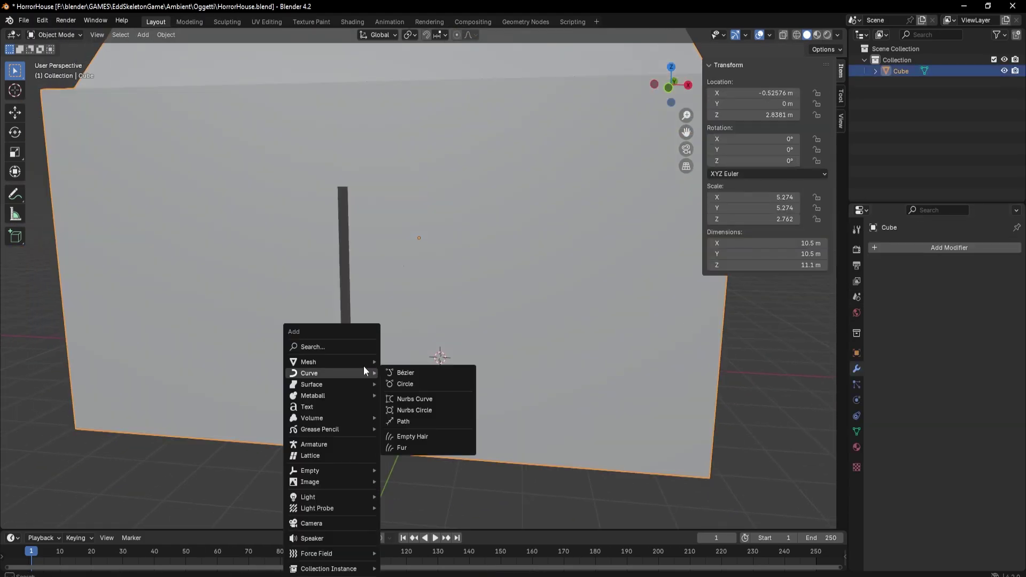
pyautogui.click(401, 383)
pyautogui.press('KP_7')
pyautogui.press('g')
pyautogui.click(400, 470)
# Stretch the cube on Y into a 5.72 m walkway and tilt it about X.
pyautogui.press('KP_1')
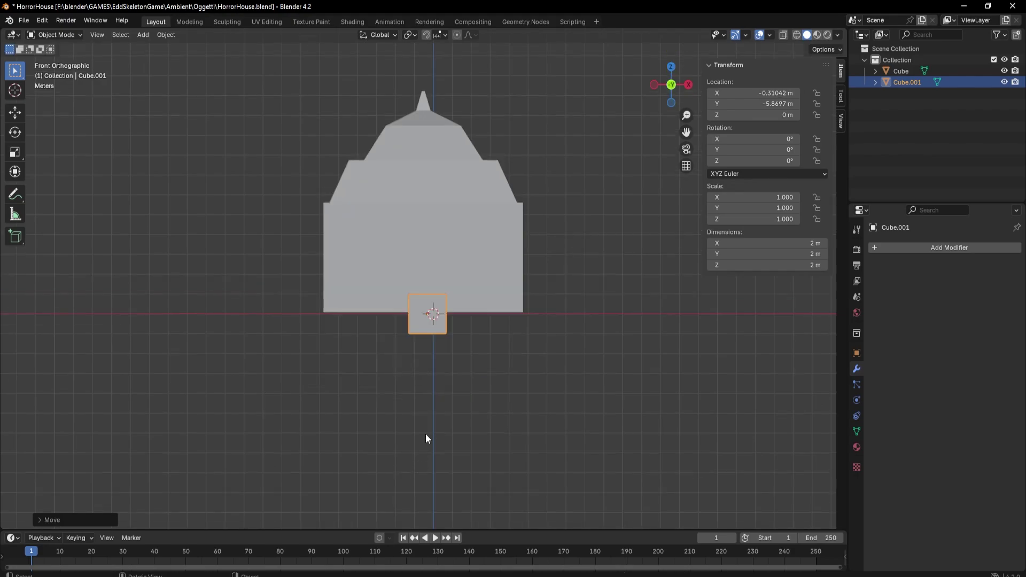
pyautogui.moveTo(426, 434); pyautogui.dragTo(368, 435, button='middle')
pyautogui.press('s')
pyautogui.press('y')
pyautogui.click(581, 347)
pyautogui.press('r')
pyautogui.press('x')
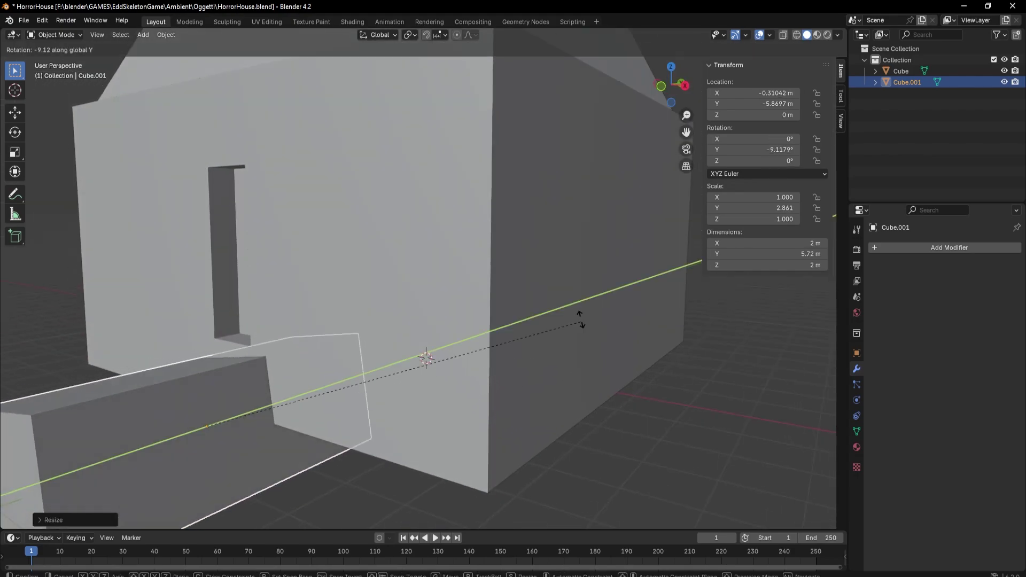
pyautogui.click(437, 241)
# Lower the walkway toward the ground and push it out from the house along Y.
pyautogui.press('KP_1')
pyautogui.press('KP_3')
pyautogui.press('g')
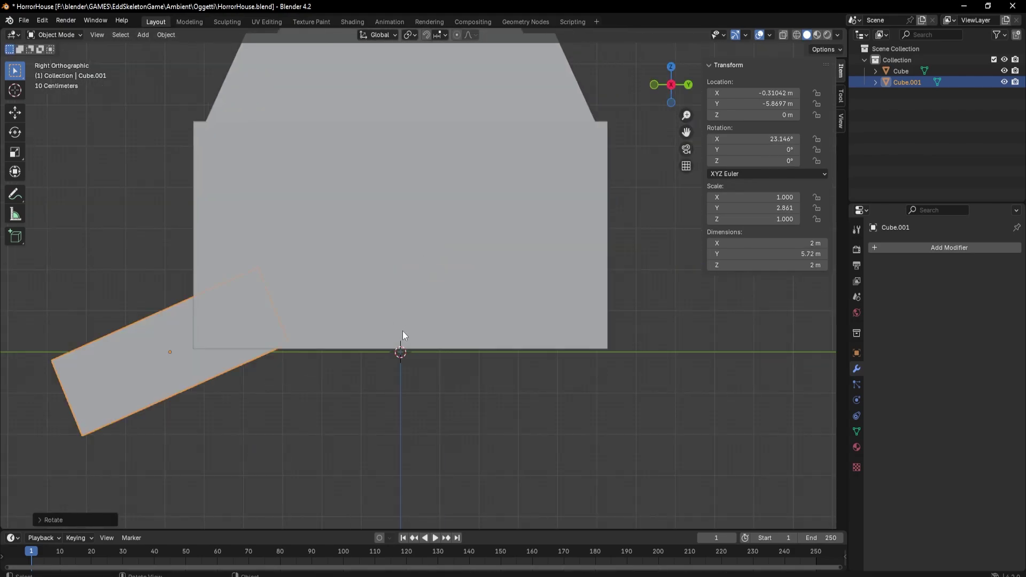
pyautogui.click(352, 367)
pyautogui.moveTo(351, 367)
pyautogui.mouseDown(button='middle')
pyautogui.moveTo(456, 358)
pyautogui.moveTo(483, 386)
pyautogui.moveTo(538, 378)
pyautogui.moveTo(438, 368)
pyautogui.mouseUp(button='middle')
pyautogui.press('g')
pyautogui.press('y')
pyautogui.click(452, 360)
# Ease the ramp slope to about 12.7° and settle it against the doorway in X-ray view.
pyautogui.press('KP_3')
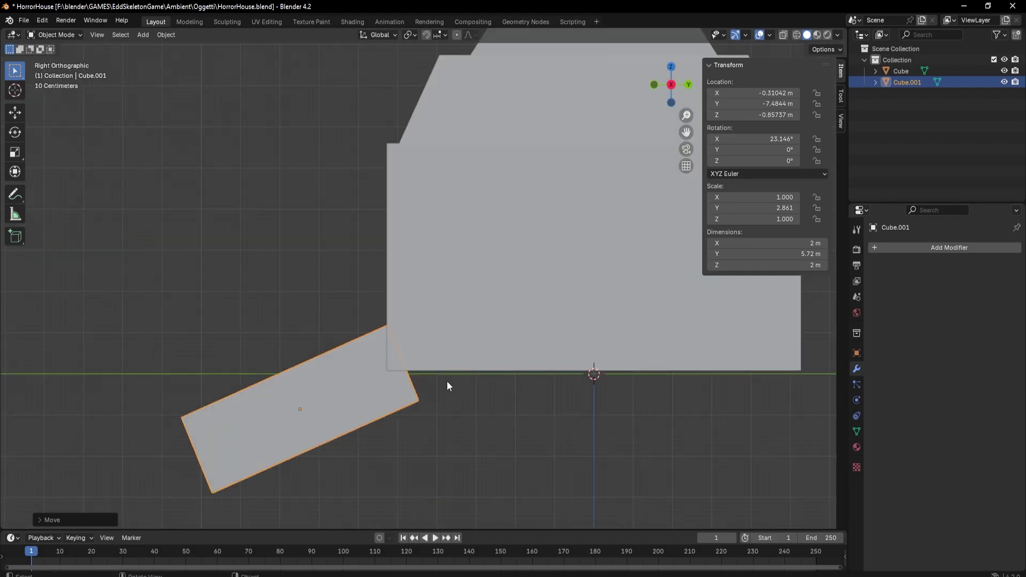
pyautogui.press('r')
pyautogui.click(415, 405)
pyautogui.press('g')
pyautogui.click(407, 384)
pyautogui.hotkey('alt', 'z')
pyautogui.press('g')
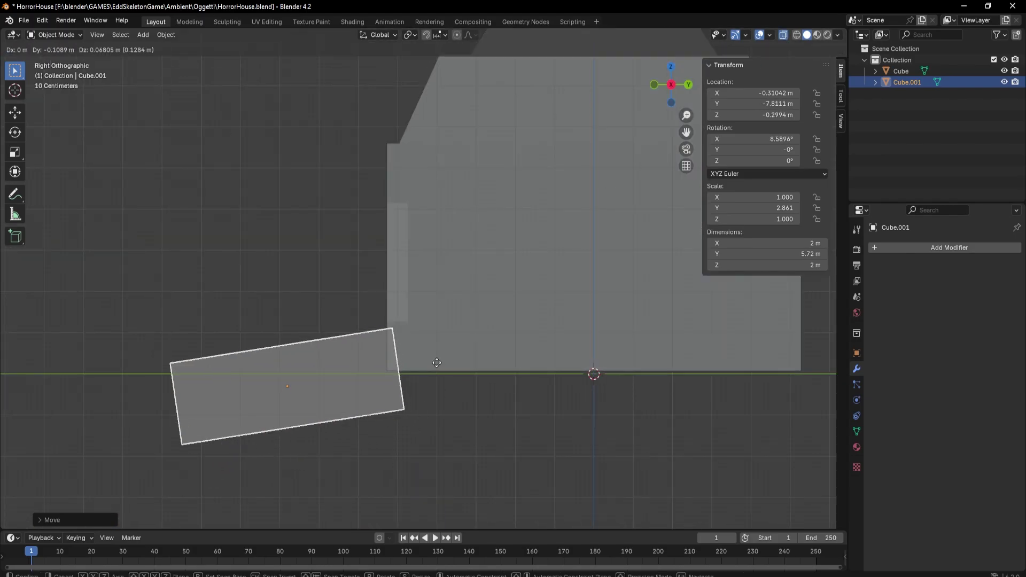
pyautogui.click(436, 357)
pyautogui.press('r')
pyautogui.press('g')
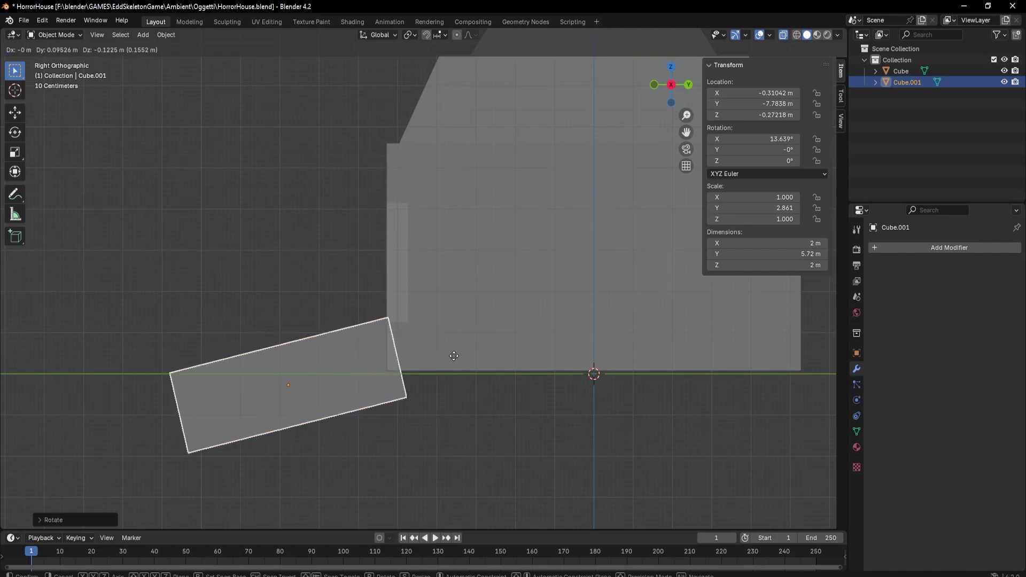
pyautogui.click(454, 358)
# Join the walkway into the house mesh with Ctrl+J.
pyautogui.moveTo(454, 360); pyautogui.dragTo(435, 370, button='middle')
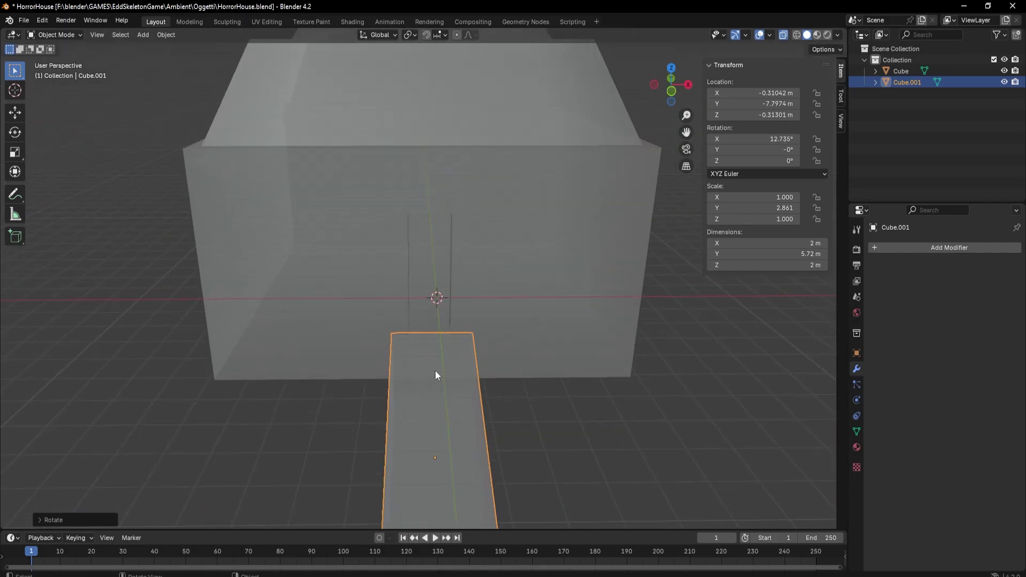
pyautogui.click(516, 371)
pyautogui.keyDown('shift'); pyautogui.click(507, 299); pyautogui.keyUp('shift')
pyautogui.hotkey('ctrl', 'j')
# Inspect the merged house and switch the viewport to material preview.
pyautogui.press('Tab')
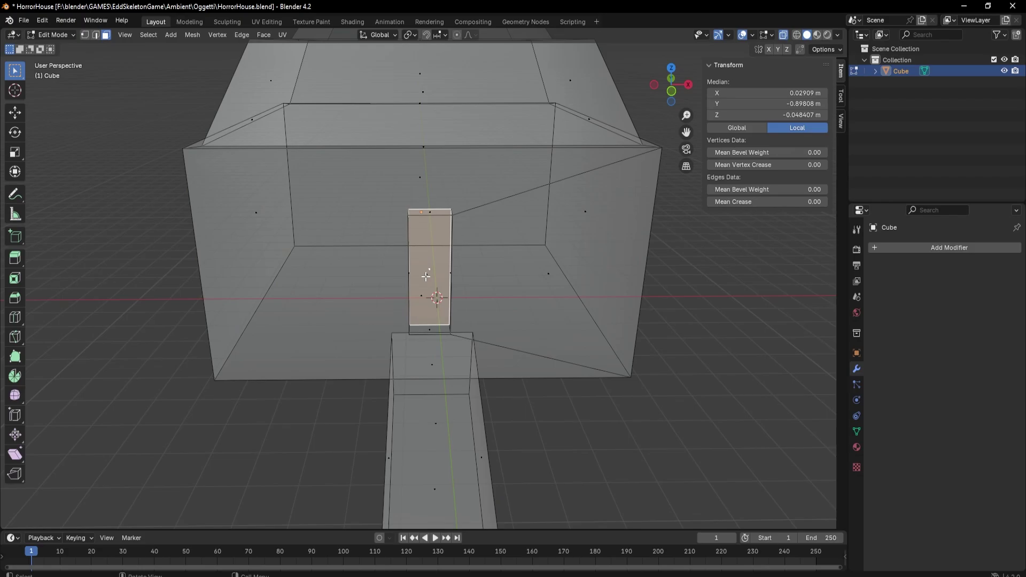
pyautogui.moveTo(507, 300)
pyautogui.mouseDown(button='middle')
pyautogui.moveTo(363, 304)
pyautogui.moveTo(559, 241)
pyautogui.mouseUp(button='middle')
pyautogui.press('Tab')
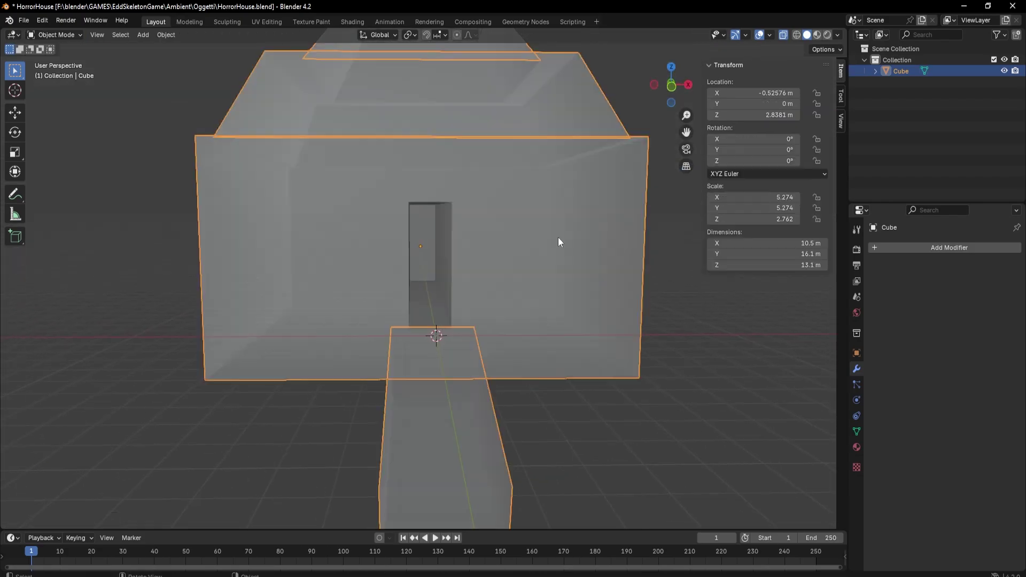
pyautogui.moveTo(524, 455); pyautogui.dragTo(662, 287, button='middle')
pyautogui.click(857, 448)
pyautogui.click(818, 35)
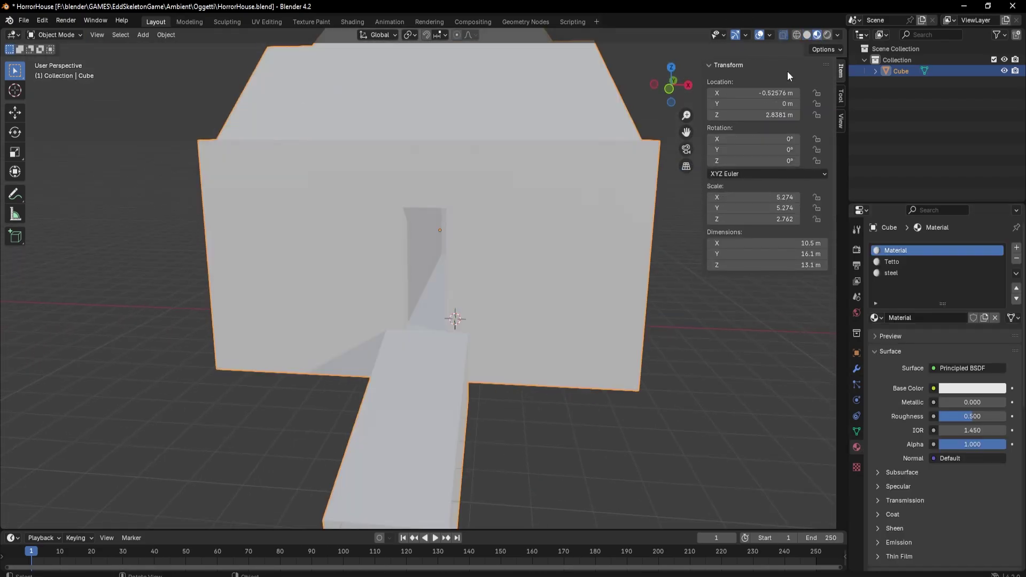
# Colour the house wall material orange and the Tetto roof pink.
pyautogui.click(972, 388)
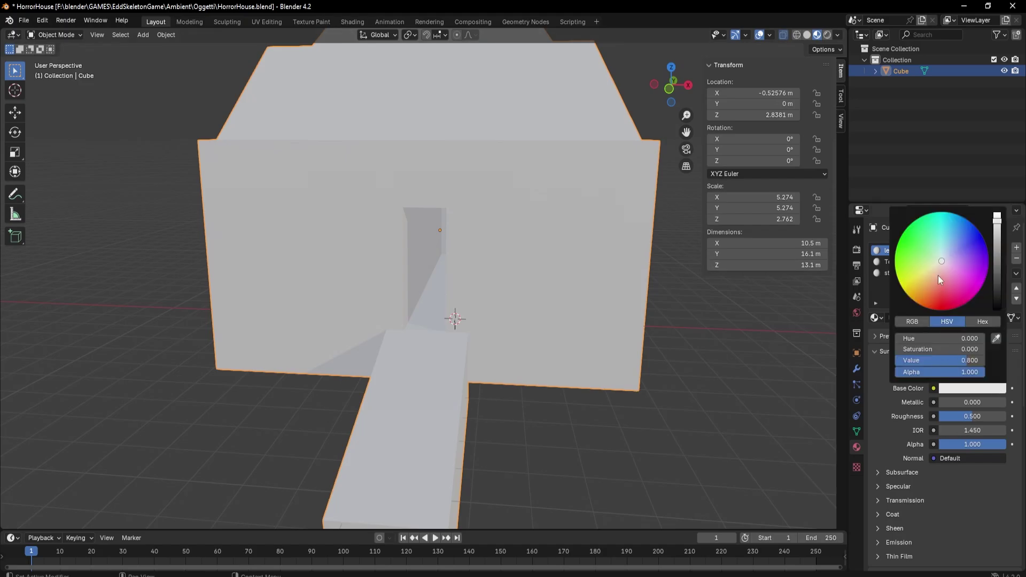
pyautogui.click(939, 275)
pyautogui.click(972, 388)
pyautogui.click(957, 300)
# Assign the steel material to the ramp faces in front of the door.
pyautogui.click(957, 272)
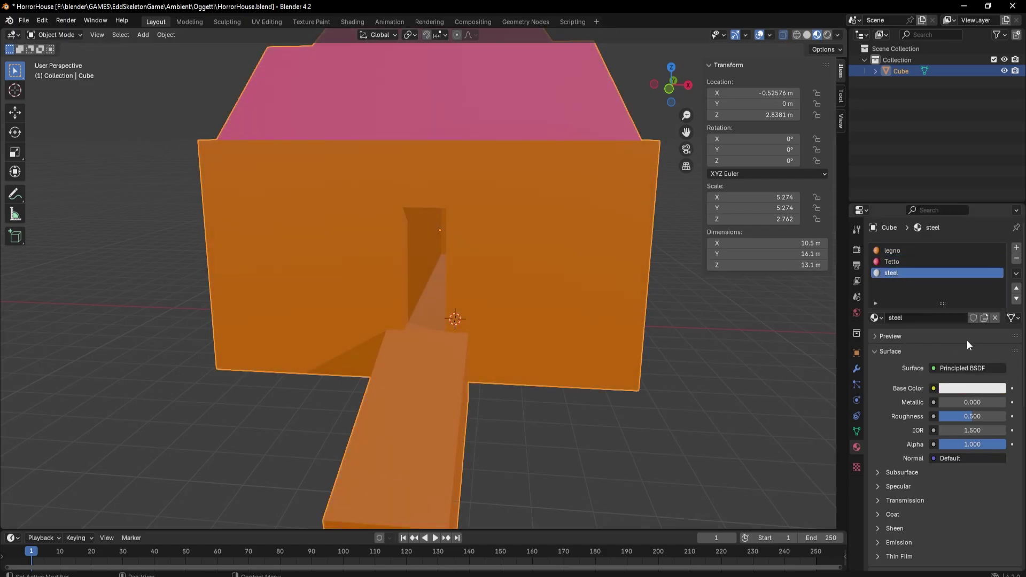
pyautogui.press('Tab')
pyautogui.click(453, 416)
pyautogui.click(891, 272)
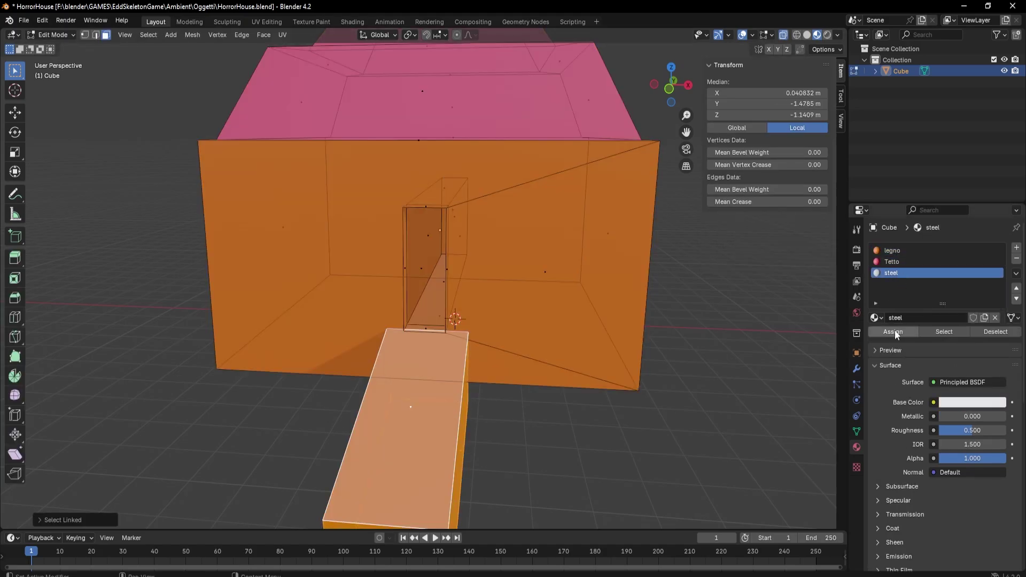
pyautogui.click(893, 331)
pyautogui.press('Tab')
# Paste the skull object into the scene facing the door.
pyautogui.moveTo(363, 395)
pyautogui.mouseDown(button='middle')
pyautogui.moveTo(541, 391)
pyautogui.moveTo(537, 367)
pyautogui.mouseUp(button='middle')
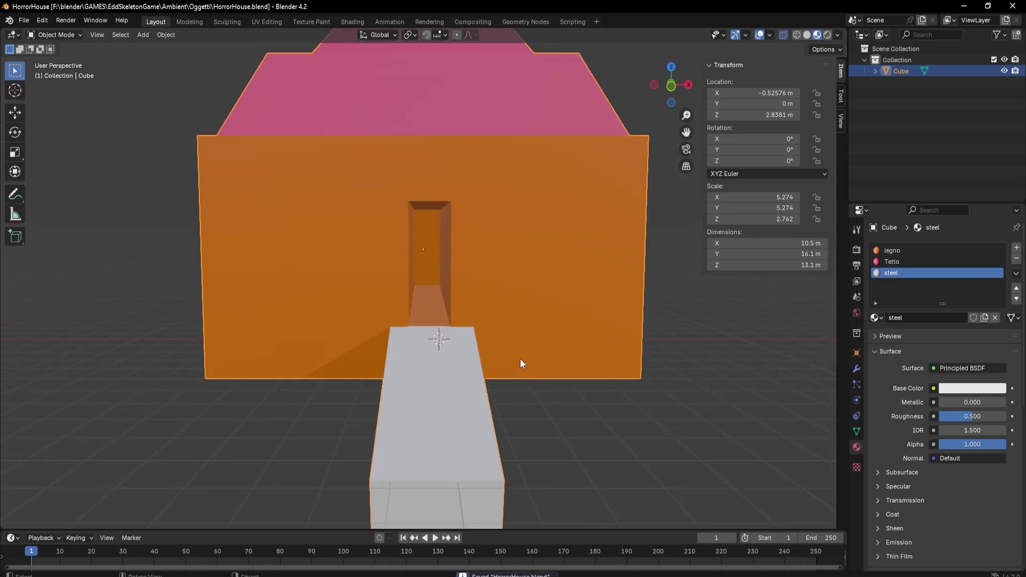
pyautogui.hotkey('ctrl', 'v')
pyautogui.scroll(-2, 412, 412)
# Scale down and rotate the skull, then move it in front of the house wall from top view.
pyautogui.press('s')
pyautogui.click(405, 311)
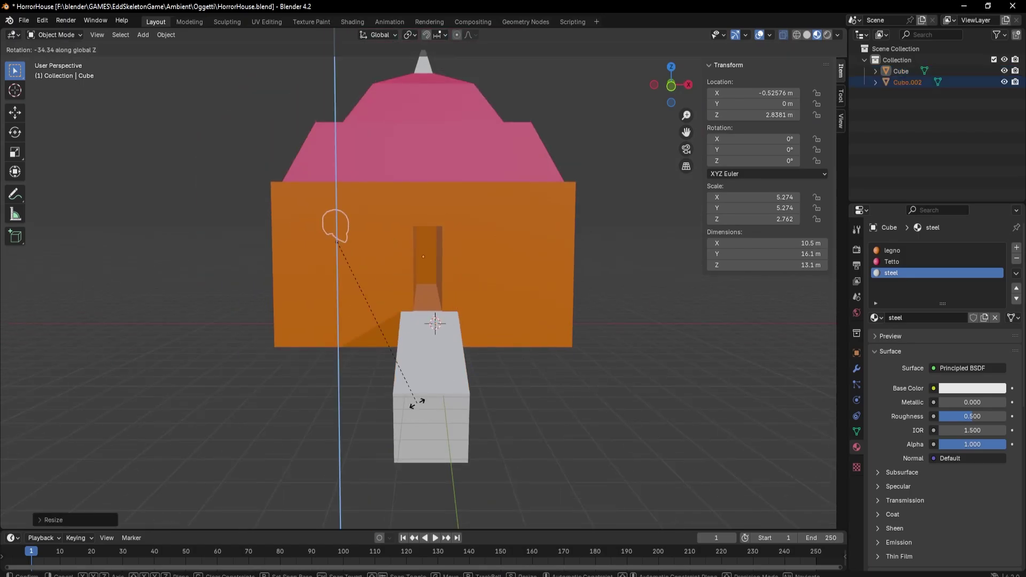
pyautogui.click(418, 402)
pyautogui.press('KP_7')
pyautogui.press('g')
pyautogui.click(364, 495)
# In front view, turn the skull around Z to face outward from the wall.
pyautogui.press('KP_1')
pyautogui.scroll(3, 367, 373)
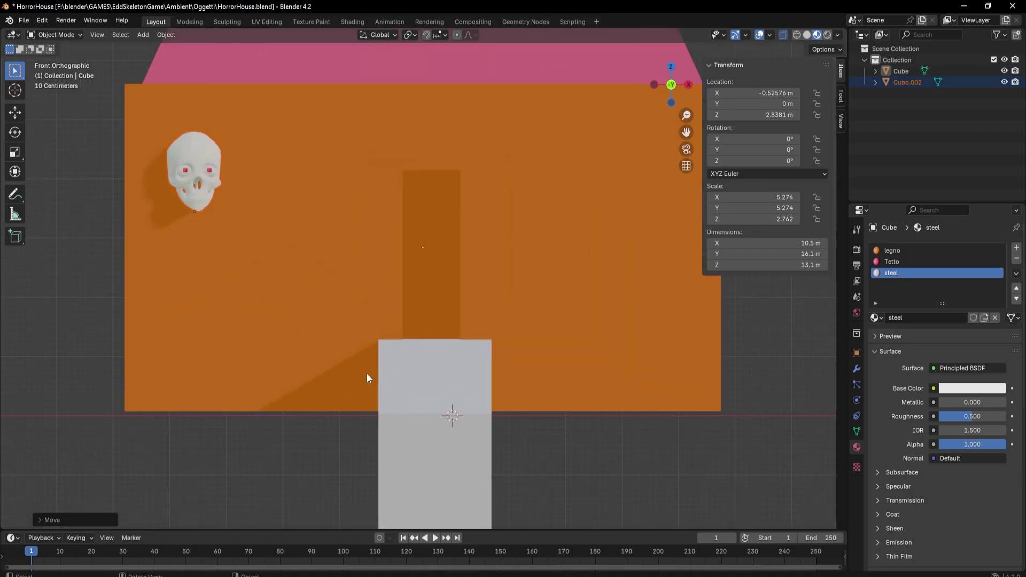
pyautogui.keyDown('shift'); pyautogui.moveTo(366, 378); pyautogui.dragTo(408, 473, button='middle'); pyautogui.keyUp('shift')
pyautogui.press('r')
pyautogui.press('z')
pyautogui.click(367, 371)
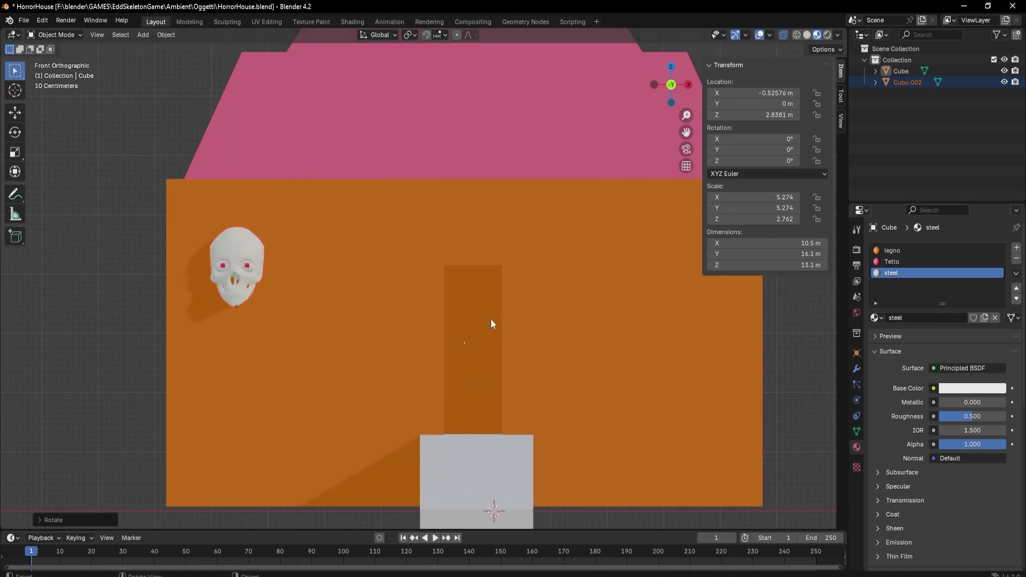
# Select the skull, check its Material.001, and briefly inspect its mesh in Edit Mode.
pyautogui.click(908, 82)
pyautogui.click(1017, 260)
pyautogui.click(1017, 260)
pyautogui.click(1017, 260)
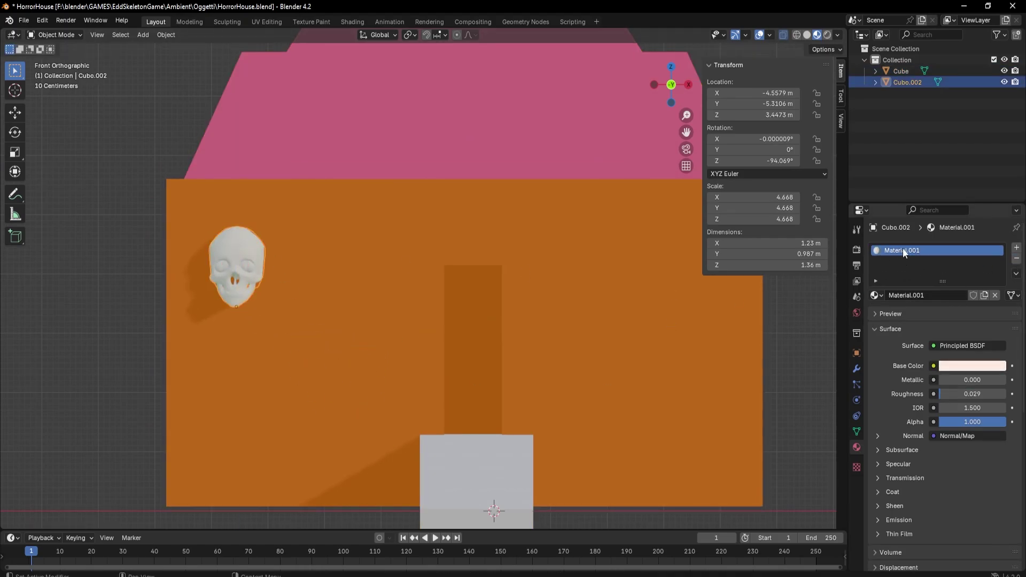
pyautogui.scroll(4, 229, 268)
pyautogui.press('Tab')
pyautogui.scroll(-2, 320, 316)
pyautogui.scroll(-2, 309, 326)
pyautogui.press('Tab')
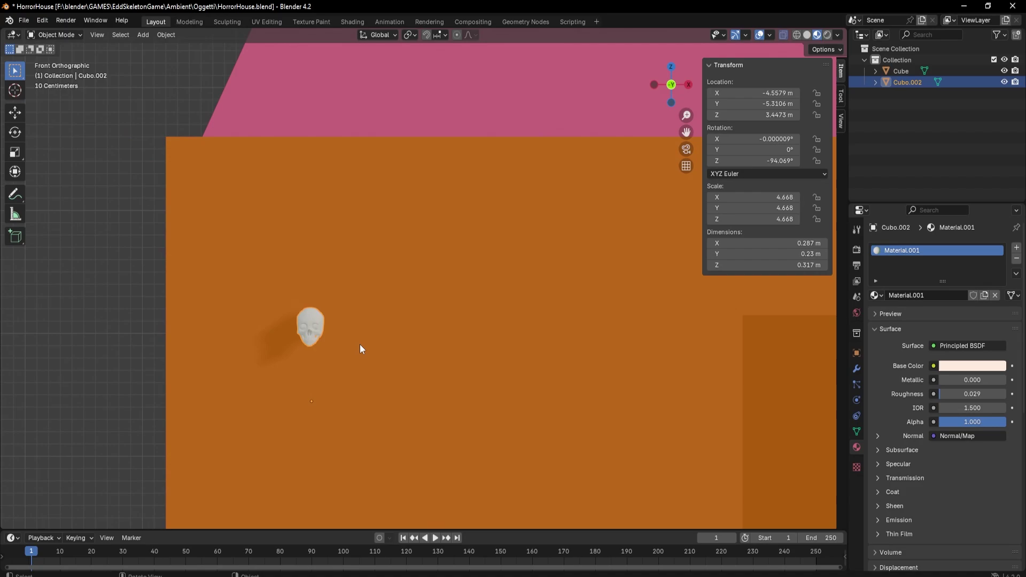
# Build the H from Shift+D skull copies: a stacked column, a second column and crossbar.
pyautogui.hotkey('shift', 'd')
pyautogui.click(312, 307)
pyautogui.hotkey('shift', 'd')
pyautogui.click(314, 278)
pyautogui.hotkey('shift', 'd')
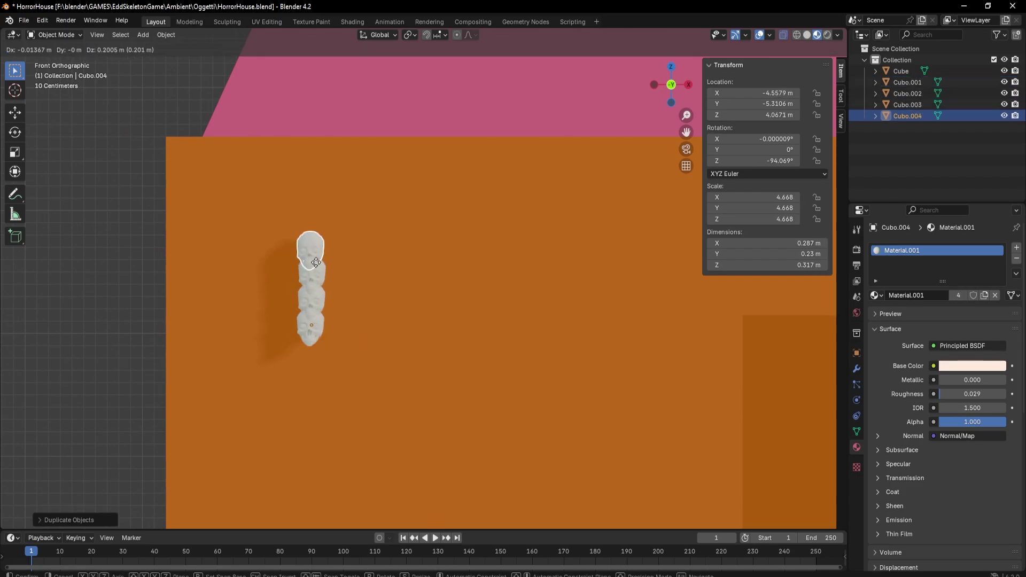
pyautogui.click(315, 251)
pyautogui.keyDown('shift'); pyautogui.click(313, 336); pyautogui.keyUp('shift')
pyautogui.hotkey('shift', 'd')
pyautogui.click(374, 281)
pyautogui.hotkey('shift', 'd')
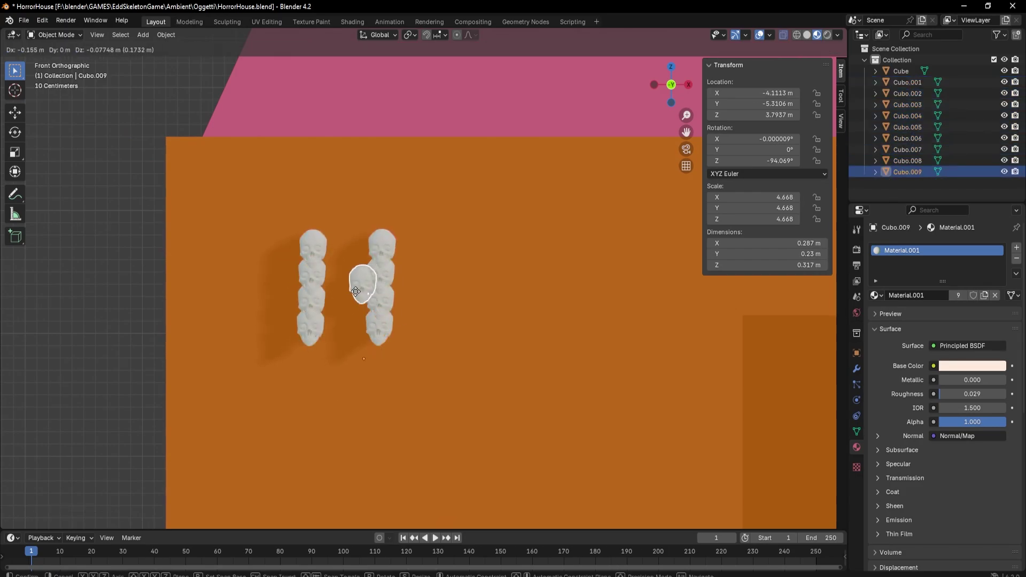
pyautogui.click(361, 280)
pyautogui.hotkey('shift', 'd')
# Form the O with duplicated skulls placed around its arc.
pyautogui.hotkey('shift', 'd')
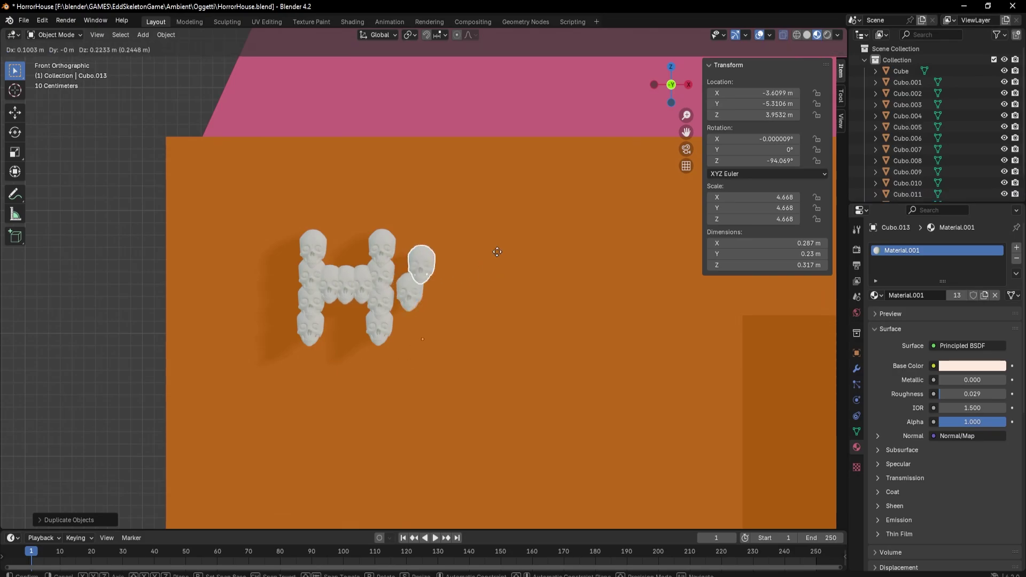
pyautogui.click(533, 236)
pyautogui.hotkey('shift', 'd')
pyautogui.click(548, 261)
pyautogui.hotkey('shift', 'd')
pyautogui.click(543, 299)
pyautogui.hotkey('shift', 'd')
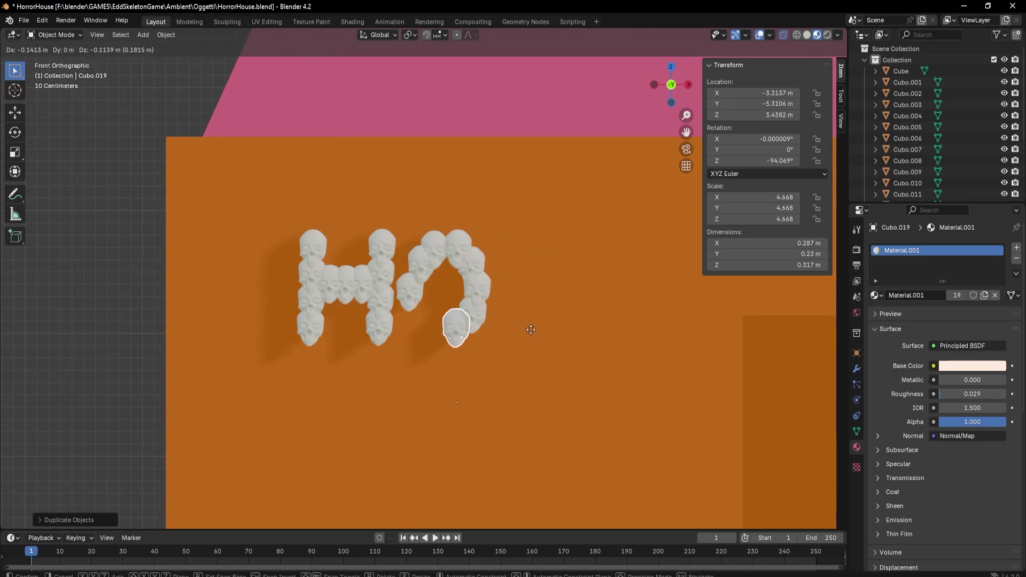
pyautogui.click(495, 323)
# Form the first R with duplicated skulls for its stem, bowl and leg.
pyautogui.hotkey('shift', 'd')
pyautogui.click(656, 328)
pyautogui.hotkey('shift', 'd')
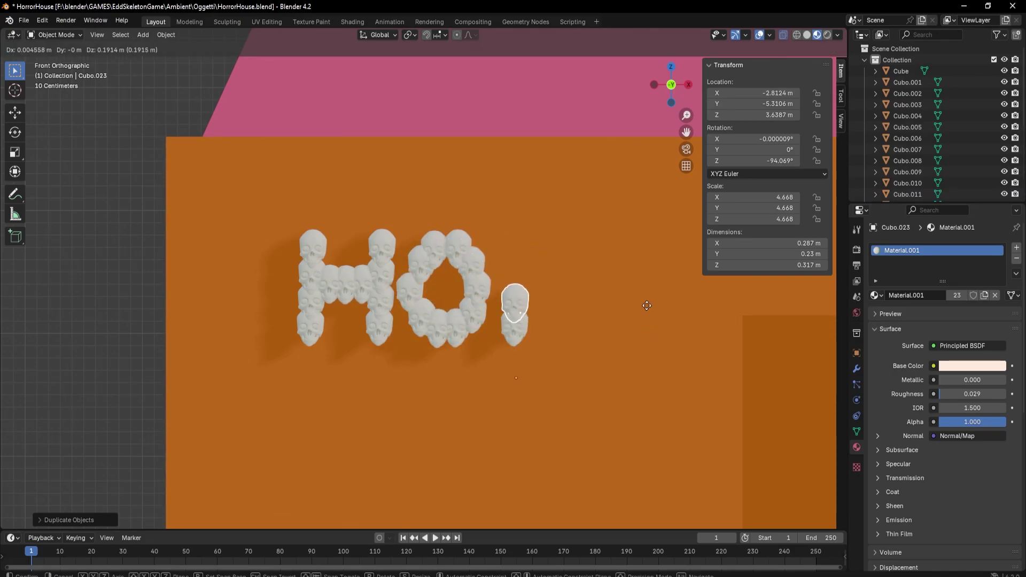
pyautogui.click(647, 302)
pyautogui.hotkey('shift', 'd')
pyautogui.click(646, 275)
pyautogui.hotkey('shift', 'd')
pyautogui.click(678, 281)
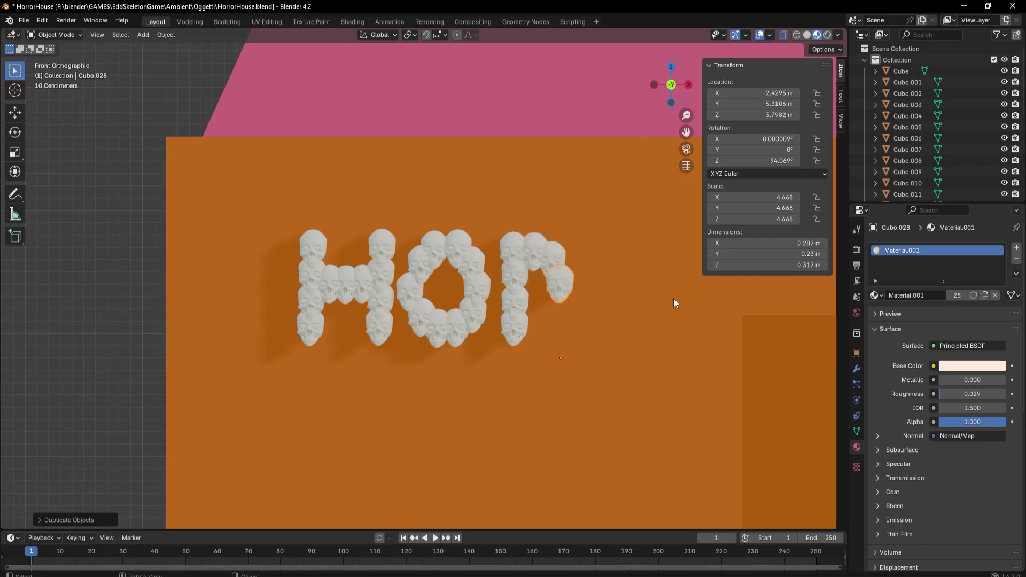
pyautogui.hotkey('shift', 'd')
pyautogui.click(594, 291)
pyautogui.hotkey('shift', 'd')
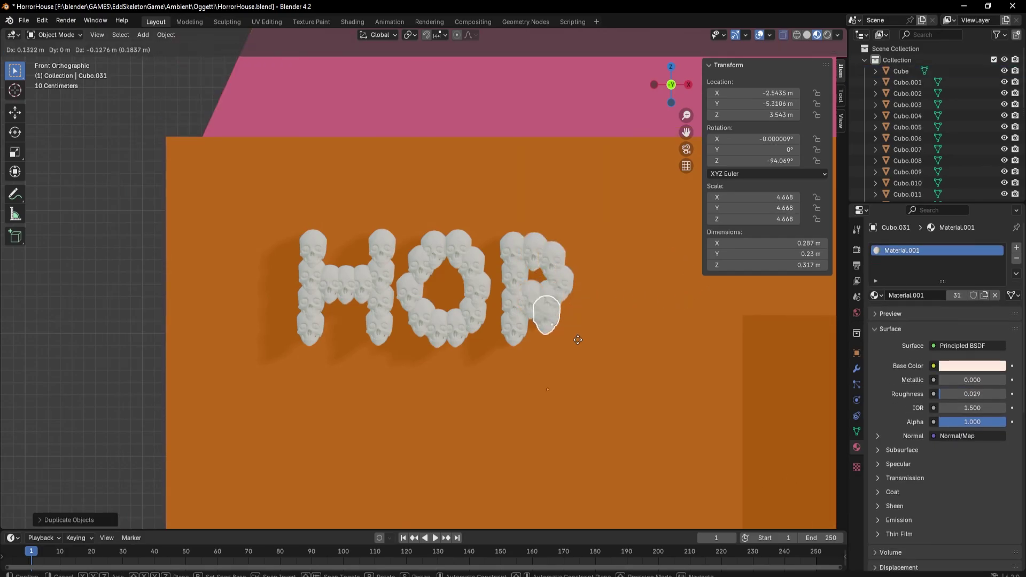
pyautogui.click(578, 340)
pyautogui.hotkey('shift', 'd')
pyautogui.click(620, 339)
pyautogui.press('g')
pyautogui.click(611, 327)
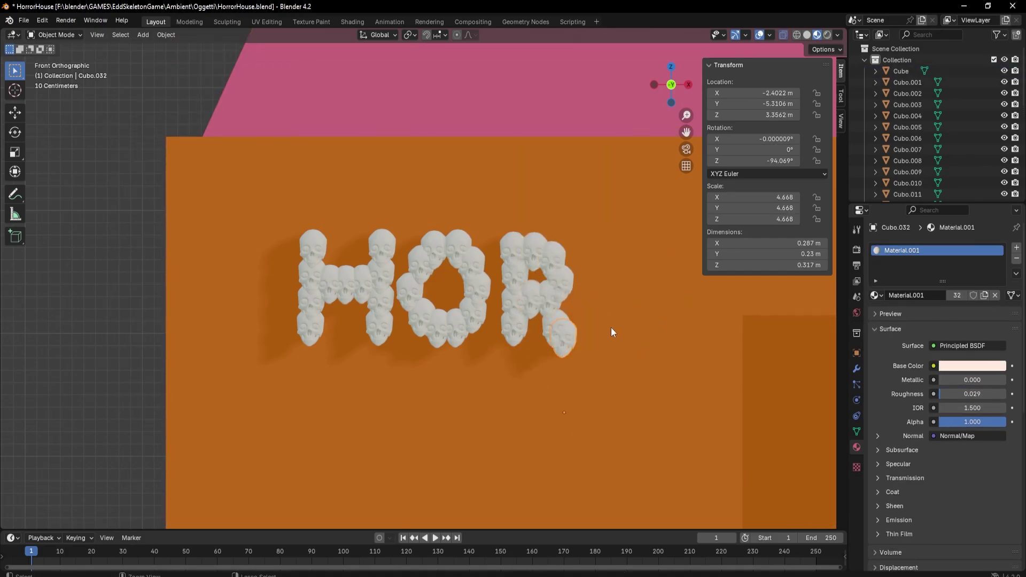
# Duplicate the R and place the second R beside the first.
pyautogui.hotkey('shift', 'd')
pyautogui.click(608, 325)
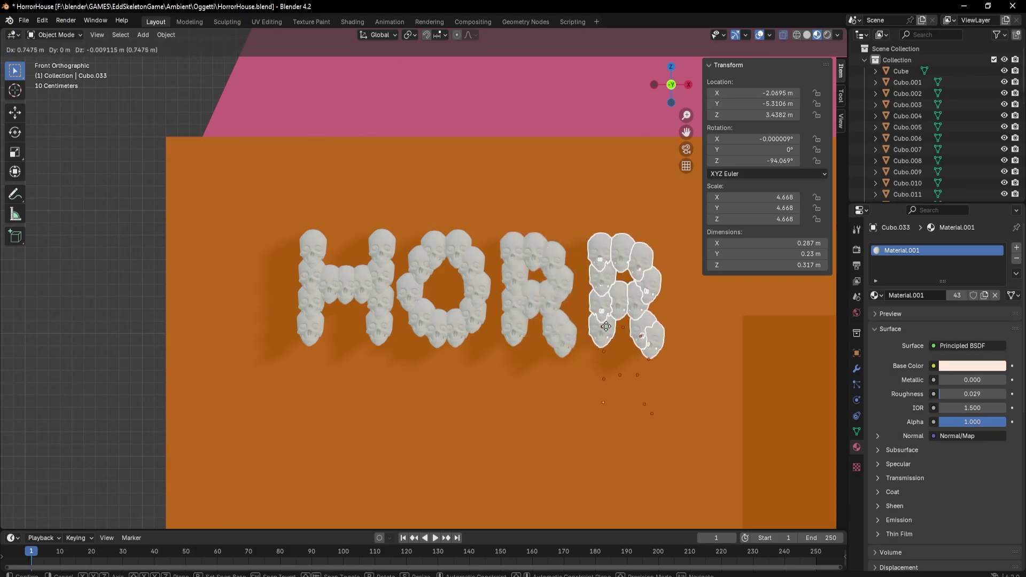
pyautogui.keyDown('shift'); pyautogui.moveTo(677, 323); pyautogui.dragTo(566, 341, button='middle'); pyautogui.keyUp('shift')
pyautogui.click(354, 338)
# Duplicate the O and an R to complete HORROR after the second R.
pyautogui.hotkey('shift', 'd')
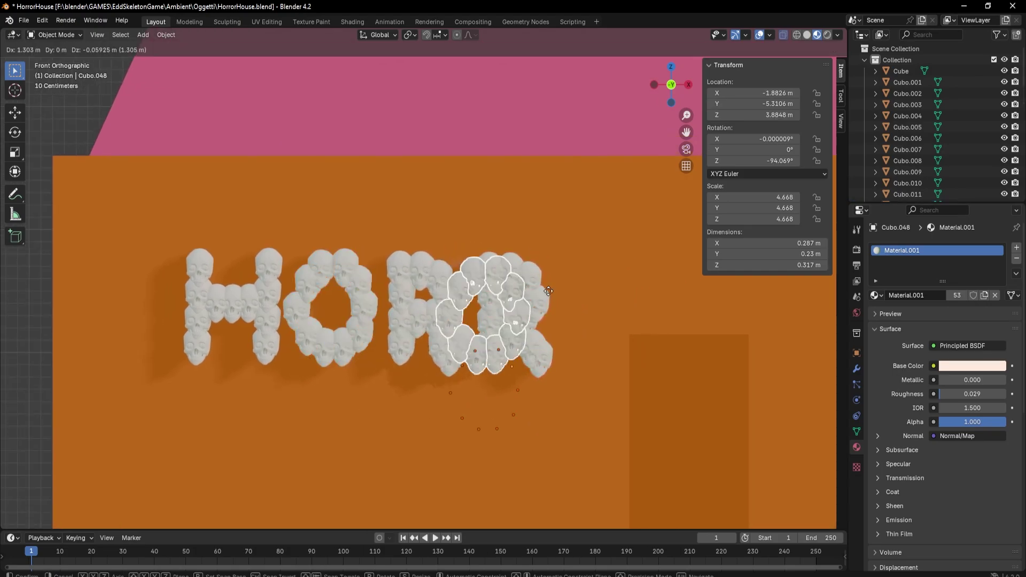
pyautogui.click(641, 295)
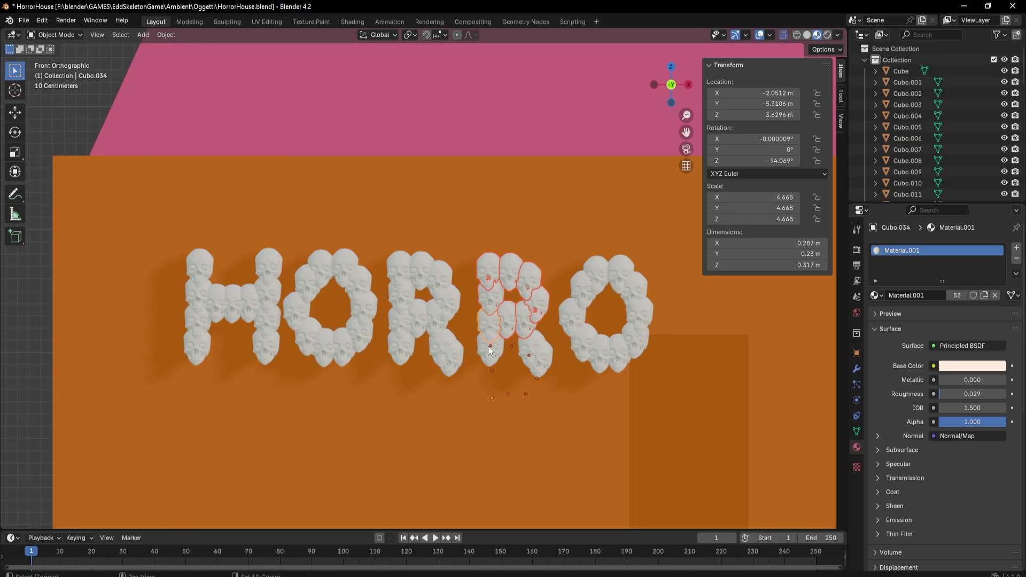
pyautogui.hotkey('shift', 'd')
pyautogui.click(744, 354)
pyautogui.keyDown('shift'); pyautogui.moveTo(381, 361); pyautogui.dragTo(218, 367, button='middle'); pyautogui.keyUp('shift')
pyautogui.click(104, 278)
# Select all the H and O skulls and duplicate them for the next word.
pyautogui.keyDown('shift'); pyautogui.click(103, 299); pyautogui.keyUp('shift')
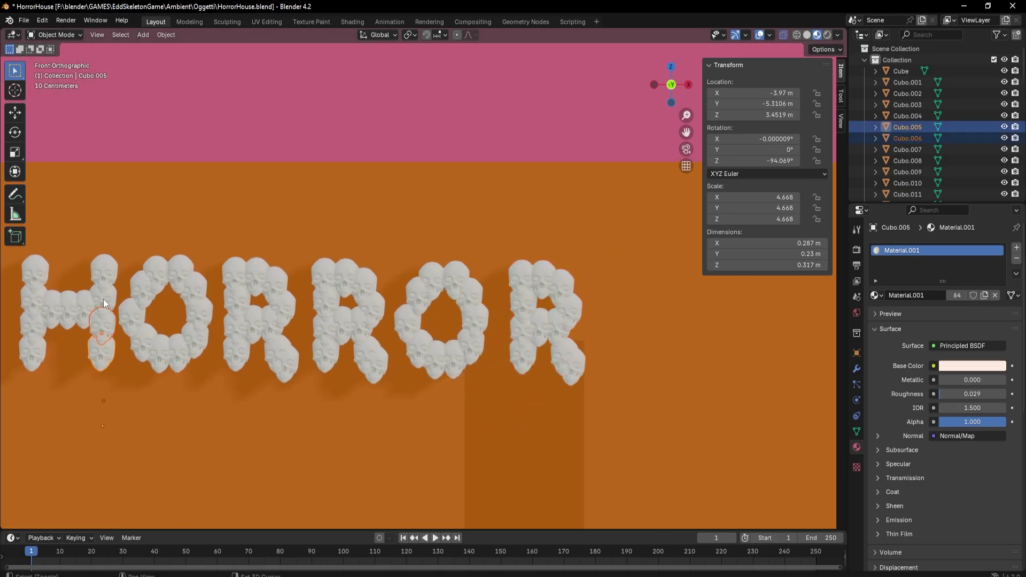
pyautogui.keyDown('shift'); pyautogui.click(72, 307); pyautogui.keyUp('shift')
pyautogui.keyDown('shift'); pyautogui.click(39, 293); pyautogui.keyUp('shift')
pyautogui.keyDown('shift'); pyautogui.click(33, 268); pyautogui.keyUp('shift')
pyautogui.keyDown('shift'); pyautogui.click(33, 321); pyautogui.keyUp('shift')
pyautogui.keyDown('shift'); pyautogui.click(33, 347); pyautogui.keyUp('shift')
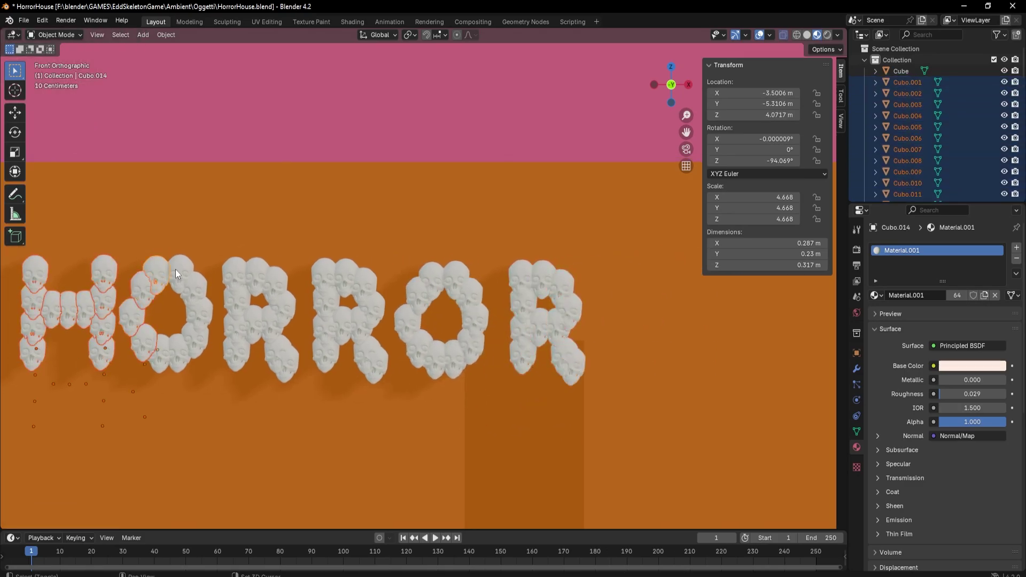
pyautogui.hotkey('shift', 'd')
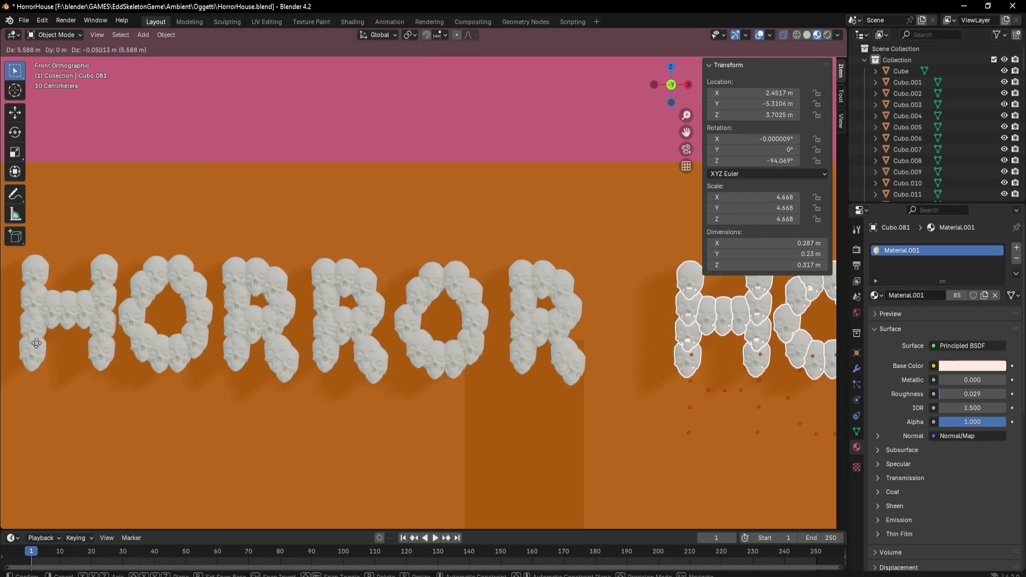
# Move the H and O copies right, then stack Z-constrained skull copies into the U.
pyautogui.keyDown('shift'); pyautogui.moveTo(791, 347); pyautogui.dragTo(412, 350, button='middle'); pyautogui.keyUp('shift')
pyautogui.click(490, 289)
pyautogui.hotkey('shift', 'd')
pyautogui.press('z')
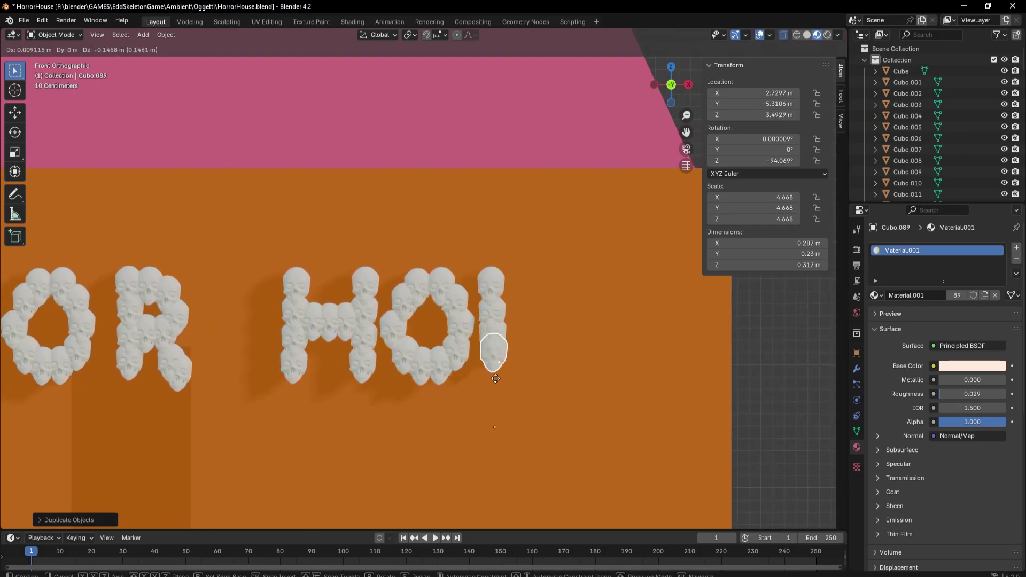
pyautogui.click(552, 363)
pyautogui.hotkey('shift', 'd')
pyautogui.press('z')
pyautogui.click(554, 337)
pyautogui.hotkey('shift', 'd')
pyautogui.press('z')
pyautogui.click(556, 316)
# Place duplicated skulls to form the S.
pyautogui.hotkey('shift', 'd')
pyautogui.press('z')
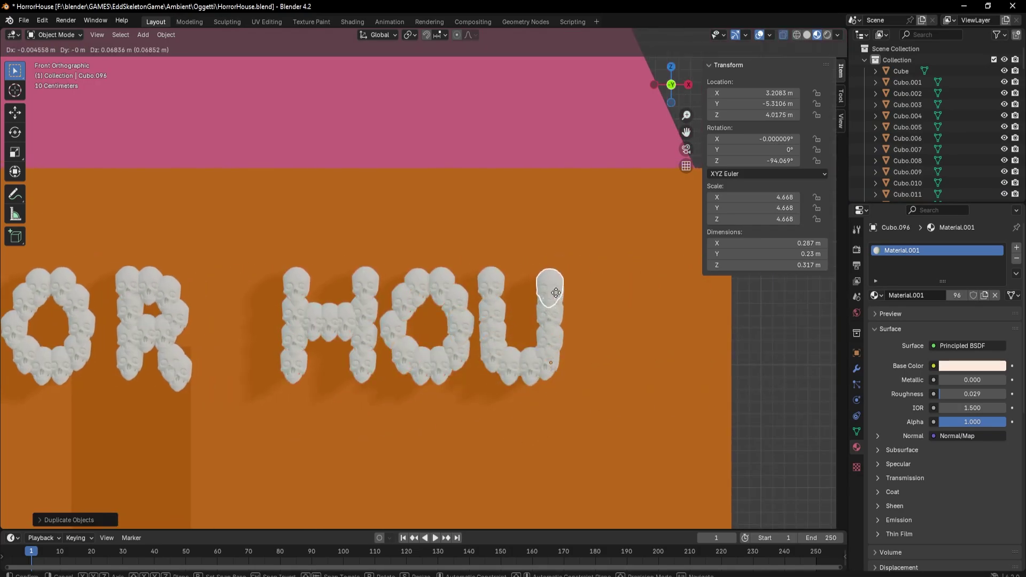
pyautogui.click(579, 350)
pyautogui.hotkey('shift', 'd')
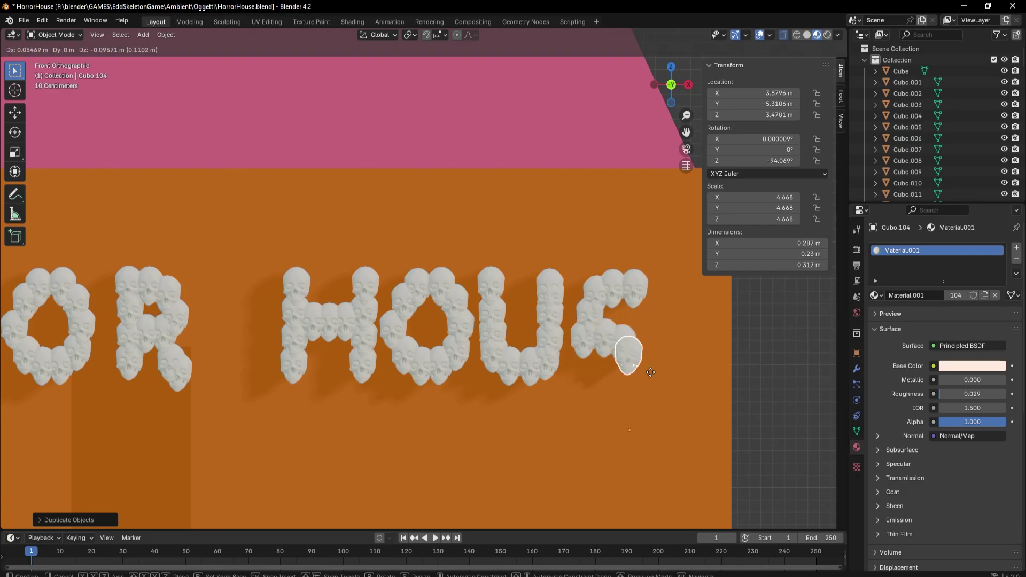
pyautogui.click(590, 404)
# Place duplicated skulls to form the E's column and arms.
pyautogui.hotkey('shift', 'd')
pyautogui.click(711, 320)
pyautogui.hotkey('shift', 'd')
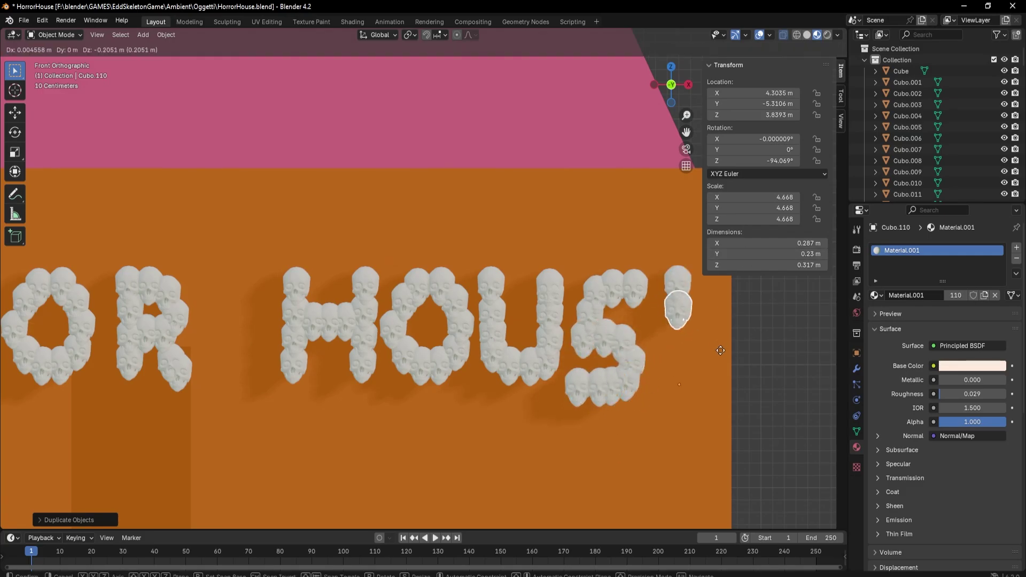
pyautogui.click(716, 375)
pyautogui.hotkey('shift', 'd')
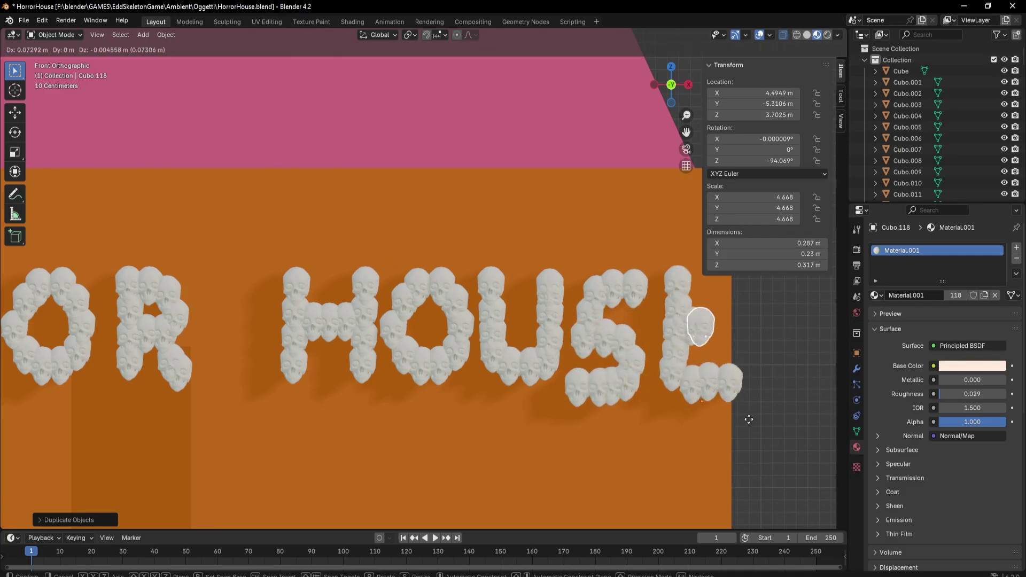
pyautogui.click(742, 361)
pyautogui.hotkey('shift', 'd')
pyautogui.click(754, 364)
pyautogui.hotkey('shift', 'd')
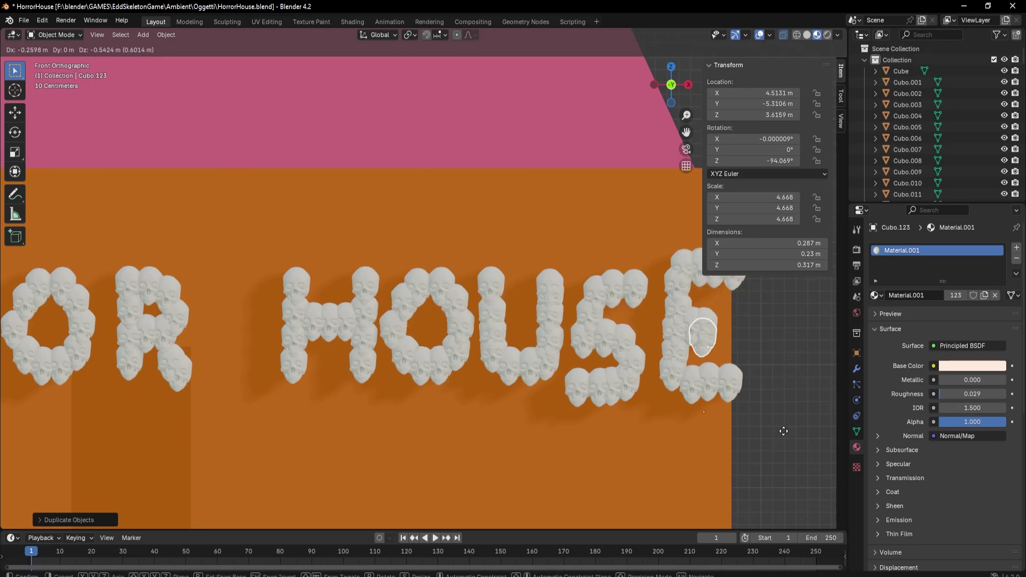
# Cancel the unwanted last skull copy and delete the extra skull.
pyautogui.press('Escape')
pyautogui.press('Delete')
pyautogui.scroll(-2, 732, 382)
# Delete stray skulls around the S and E.
pyautogui.scroll(-2, 739, 374)
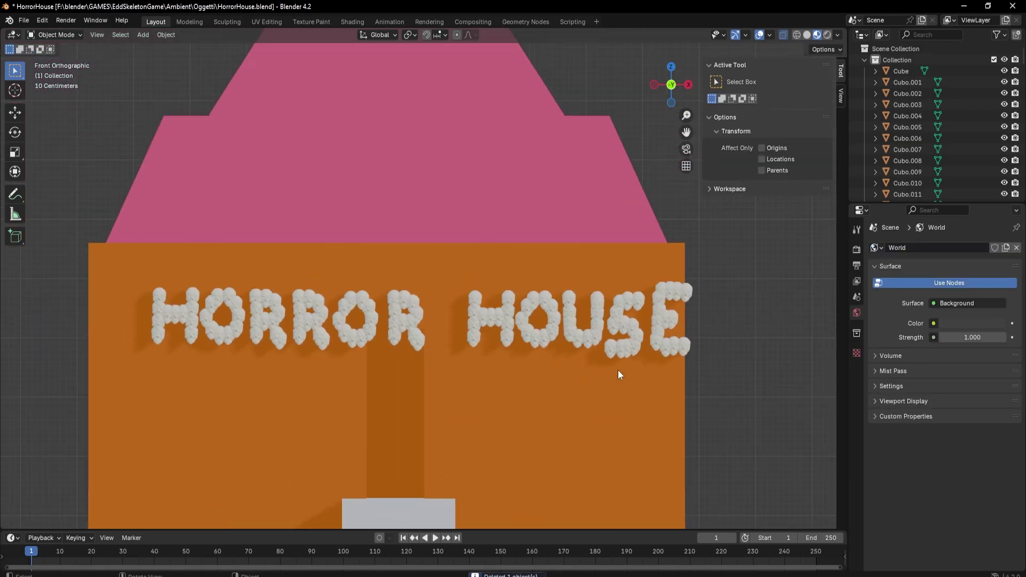
pyautogui.click(615, 357)
pyautogui.click(682, 346)
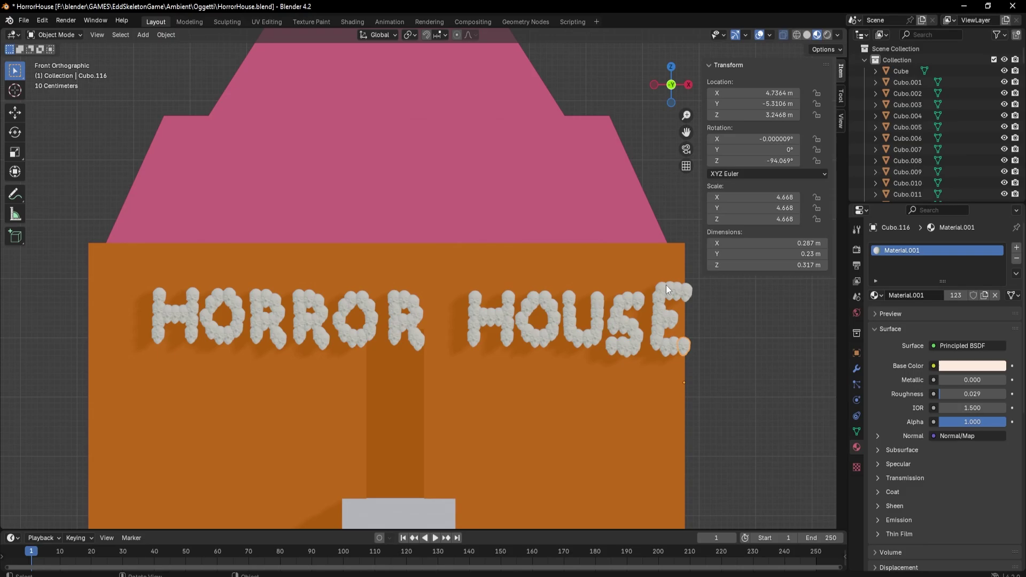
pyautogui.press('Delete')
pyautogui.click(668, 296)
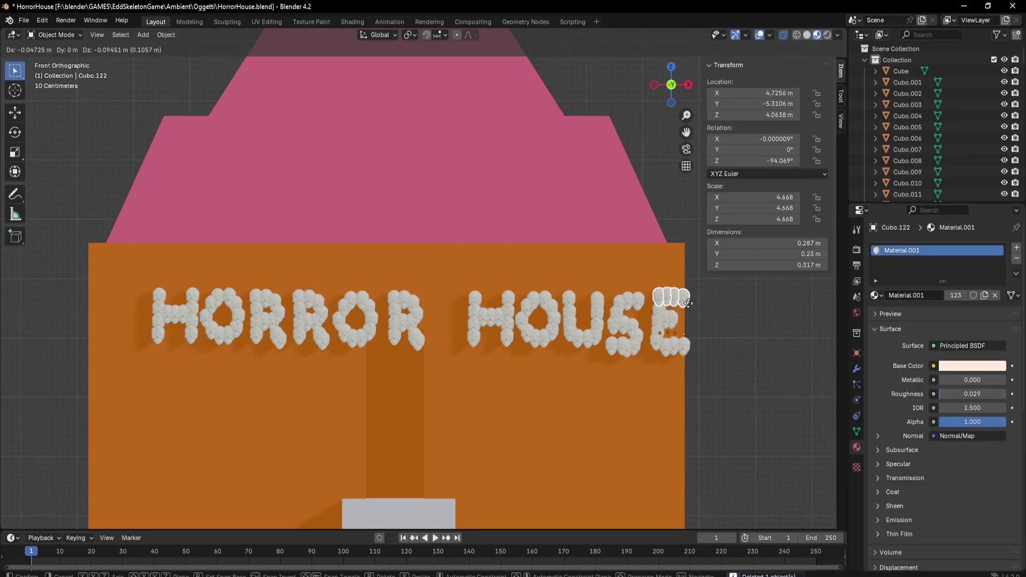
pyautogui.scroll(-2, 708, 402)
pyautogui.moveTo(707, 402); pyautogui.dragTo(598, 441, button='middle')
# Hide the house Cube, select all letter skulls, and join them with Ctrl+J.
pyautogui.click(611, 421)
pyautogui.press('h')
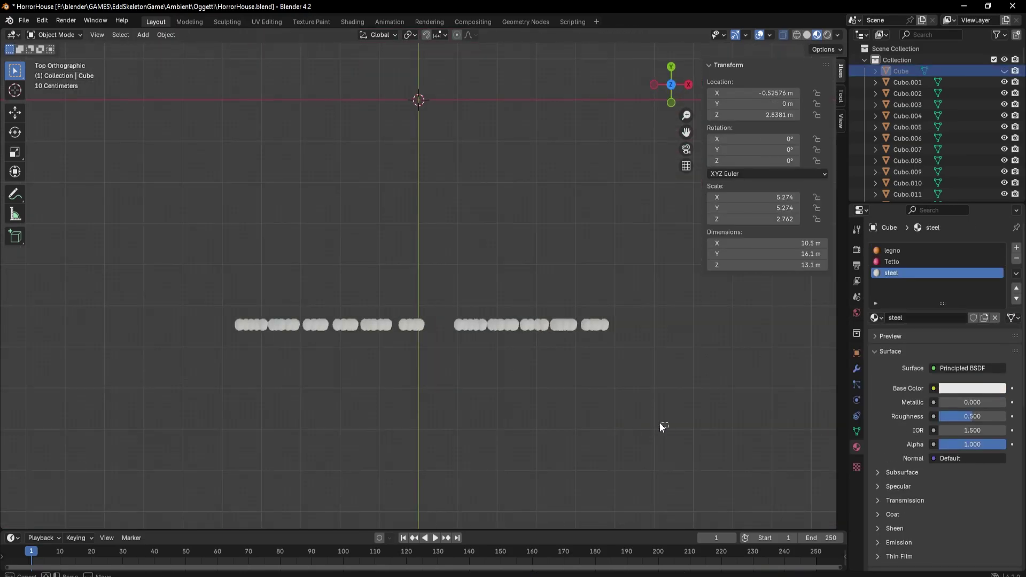
pyautogui.press('a')
pyautogui.moveTo(416, 302); pyautogui.dragTo(422, 243, button='middle')
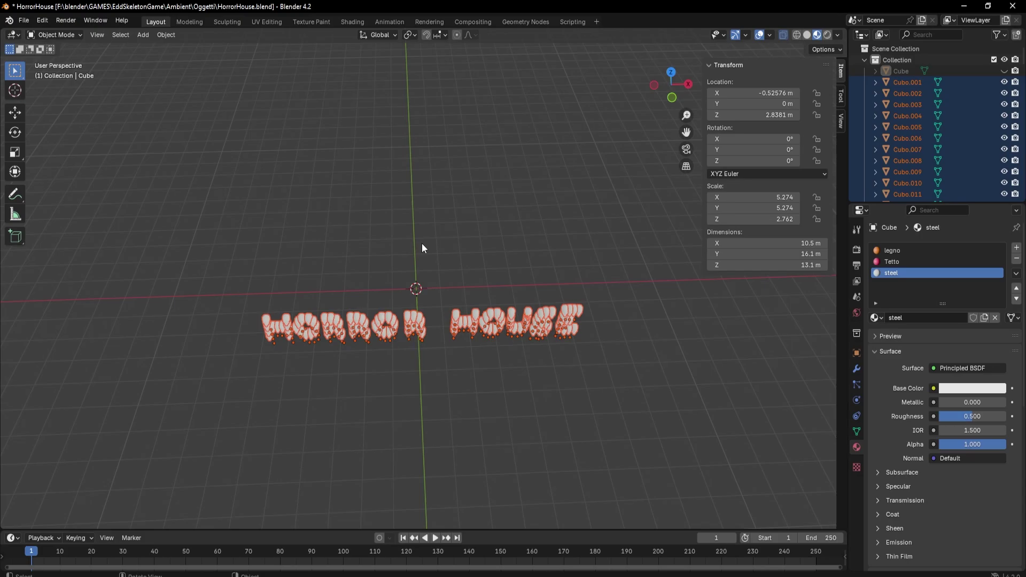
pyautogui.keyDown('shift'); pyautogui.click(581, 309); pyautogui.keyUp('shift')
pyautogui.hotkey('ctrl', 'j')
# Enable the Statistics overlay to check the lettering's face count, then open Add Modifier.
pyautogui.press('KP_1')
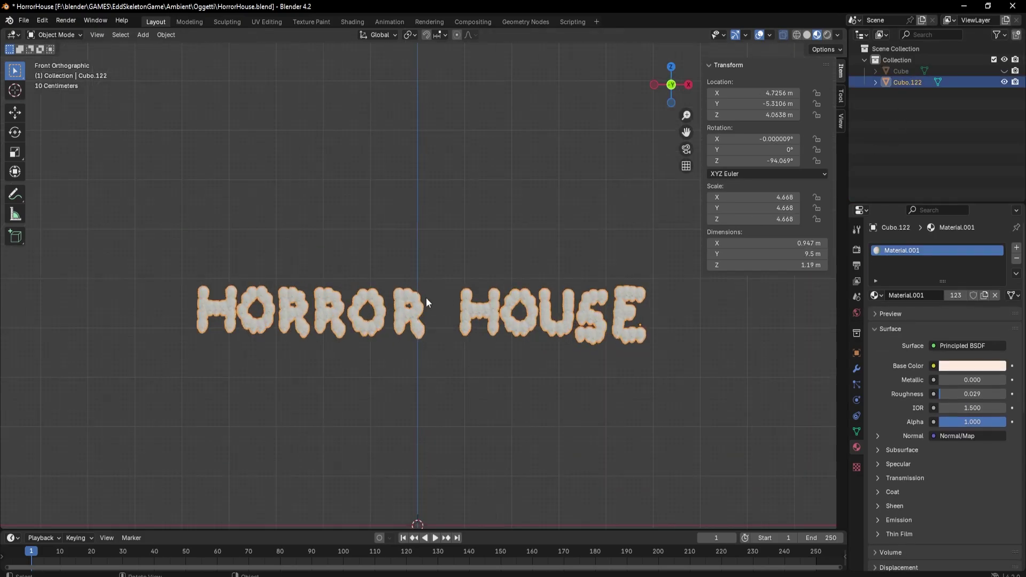
pyautogui.press('Tab')
pyautogui.click(752, 35)
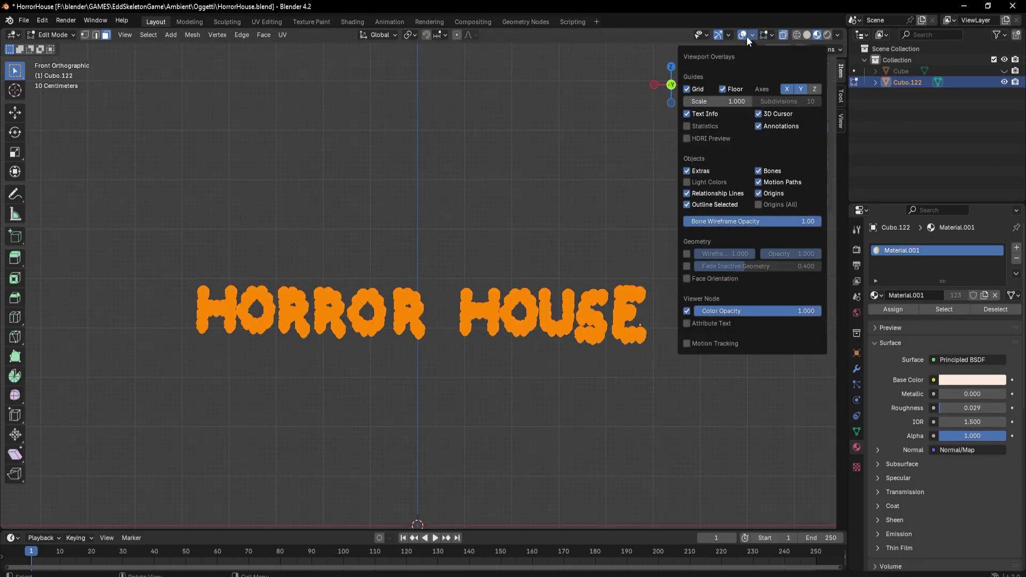
pyautogui.click(693, 153)
pyautogui.hotkey('alt', 'a')
pyautogui.press('a')
pyautogui.press('Tab')
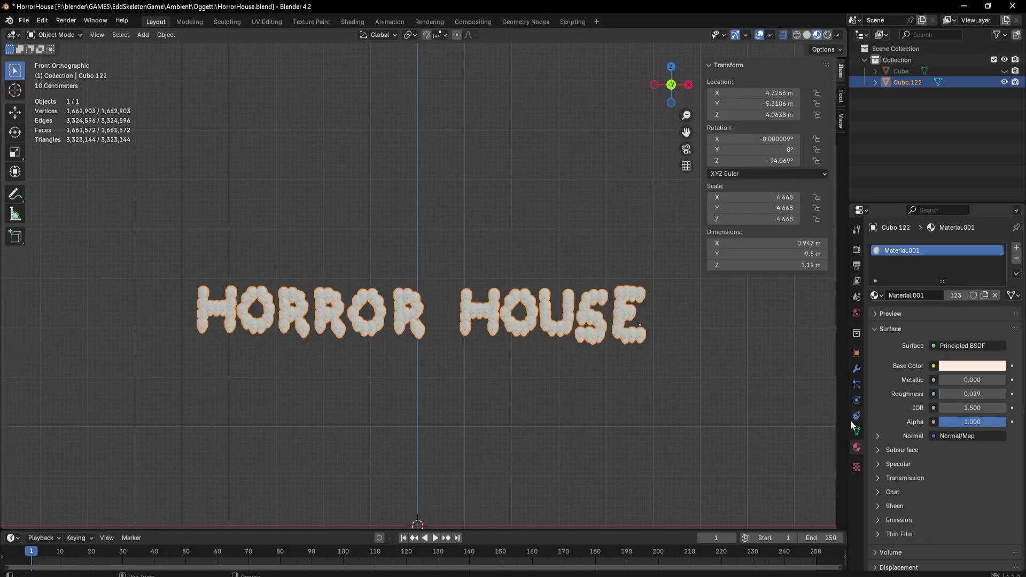
pyautogui.click(857, 369)
pyautogui.click(941, 248)
# Add a Decimate modifier with Ratio 0.1 and apply it to the lettering.
pyautogui.click(817, 295)
pyautogui.doubleClick(966, 297)
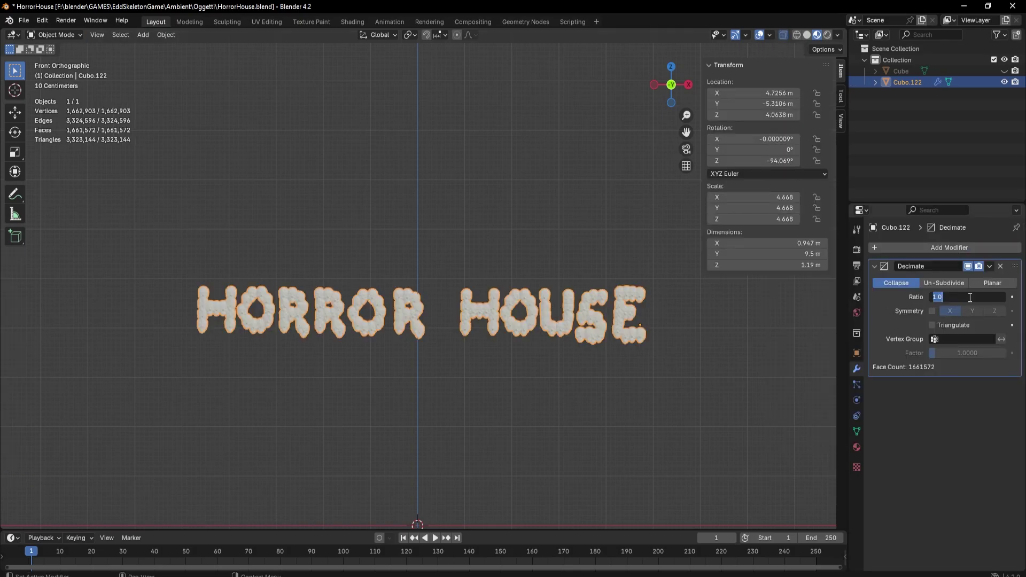
pyautogui.write('0.1')
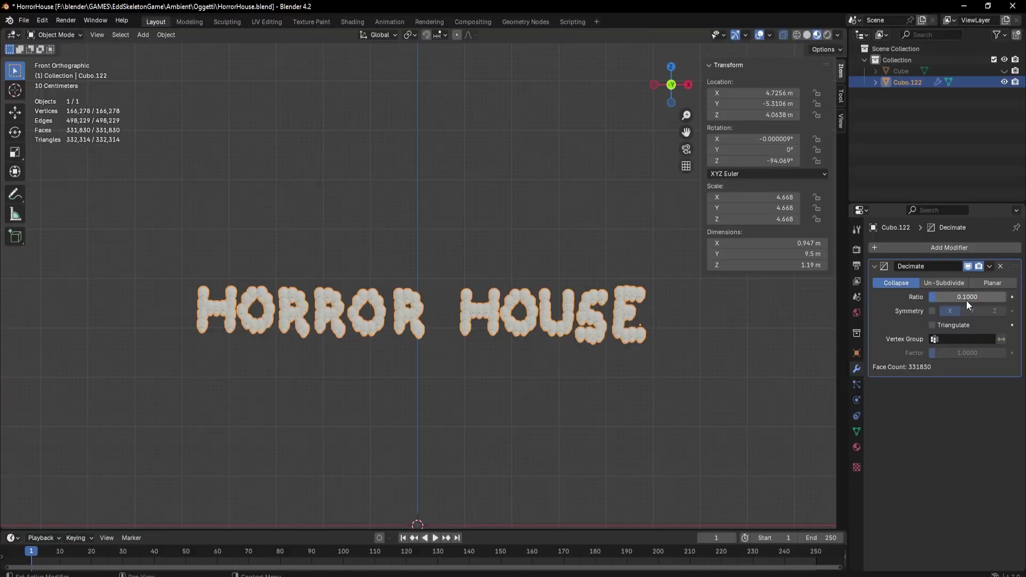
pyautogui.click(990, 266)
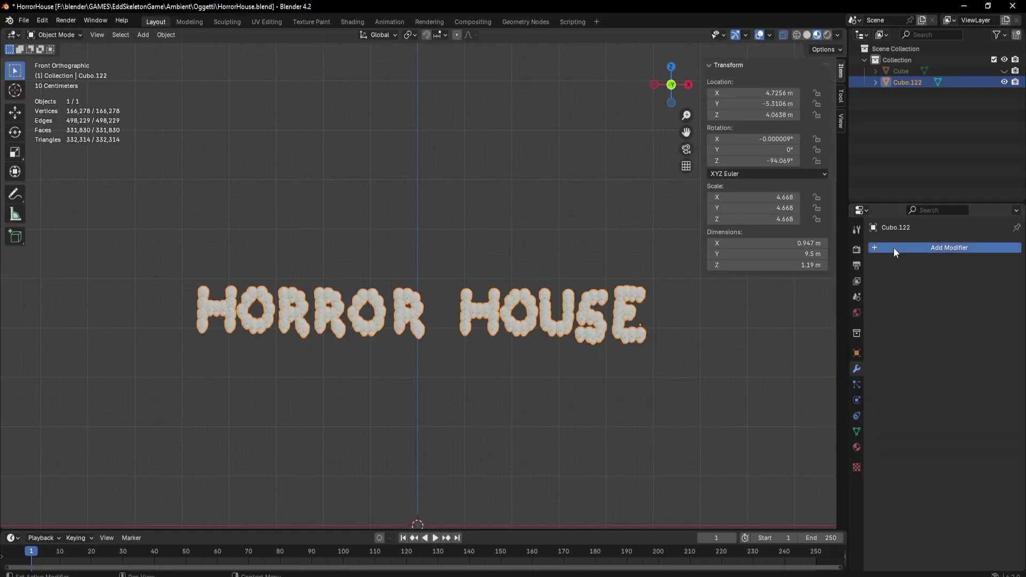
pyautogui.click(894, 248)
# Add a second Decimate with Ratio 0.2 and apply it, leaving 66,462 faces.
pyautogui.click(942, 293)
pyautogui.click(961, 297)
pyautogui.write('0.2')
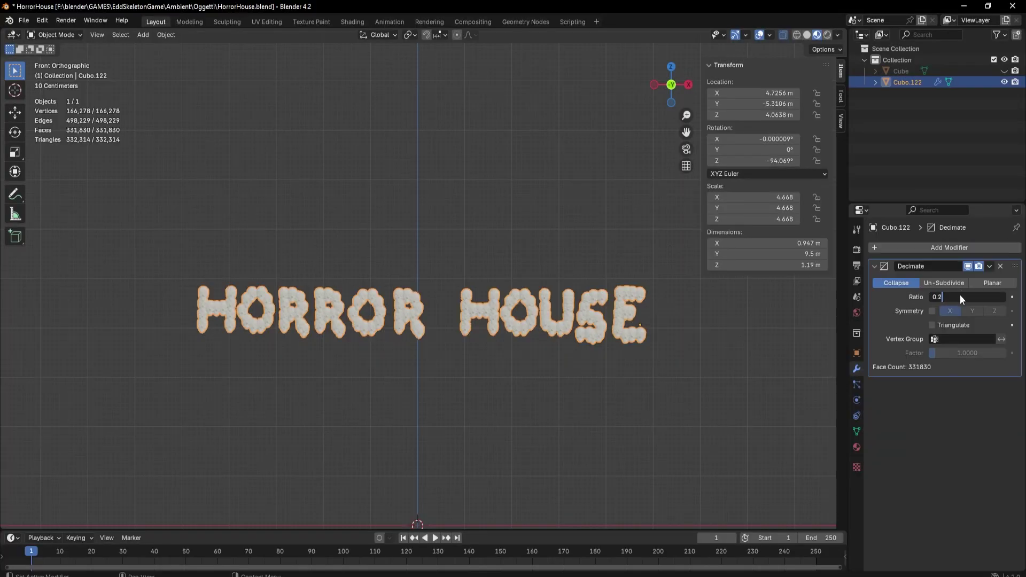
pyautogui.press('Return')
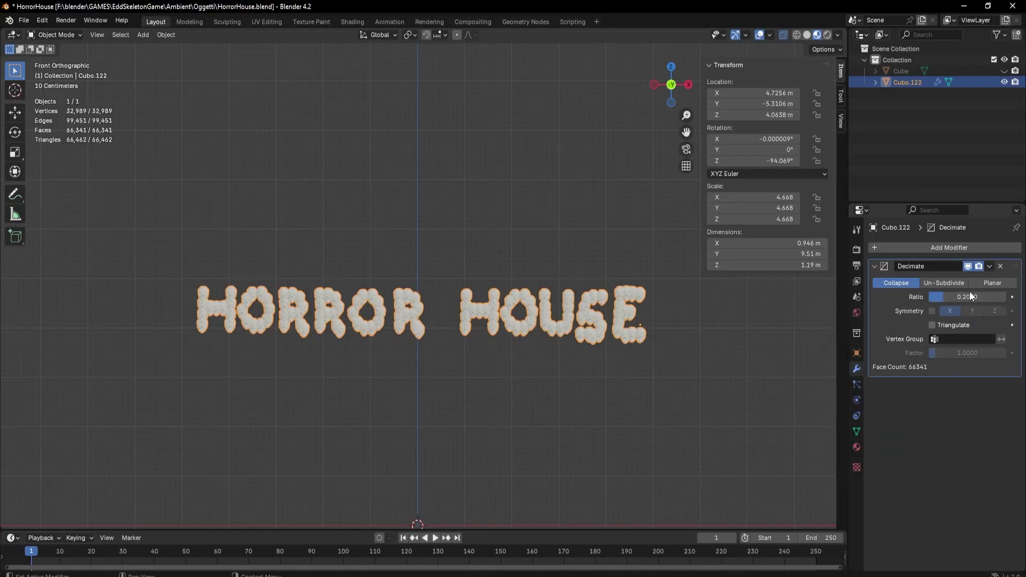
pyautogui.click(989, 266)
pyautogui.click(956, 279)
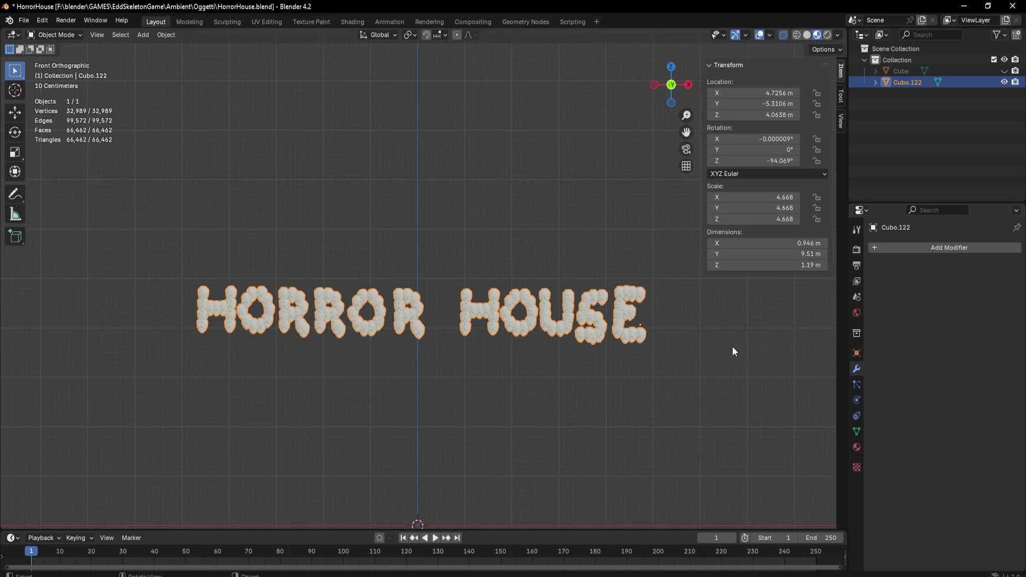
# Unhide the house body and move the lettering onto the upper front wall.
pyautogui.hotkey('alt', 'h')
pyautogui.press('g')
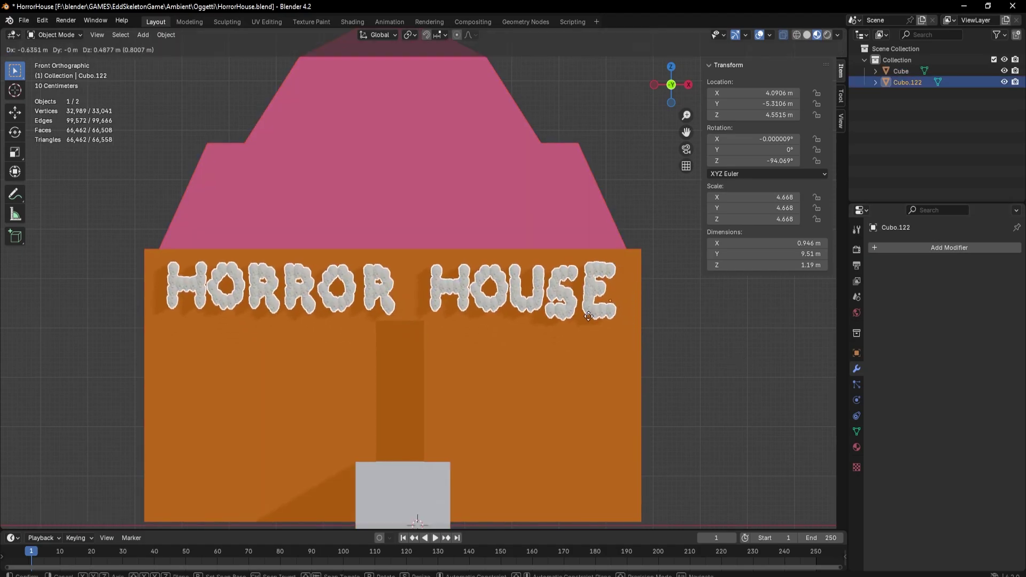
pyautogui.moveTo(589, 316)
pyautogui.mouseDown(button='middle')
pyautogui.moveTo(470, 371)
pyautogui.moveTo(528, 394)
pyautogui.moveTo(518, 258)
pyautogui.mouseUp(button='middle')
pyautogui.click(525, 385)
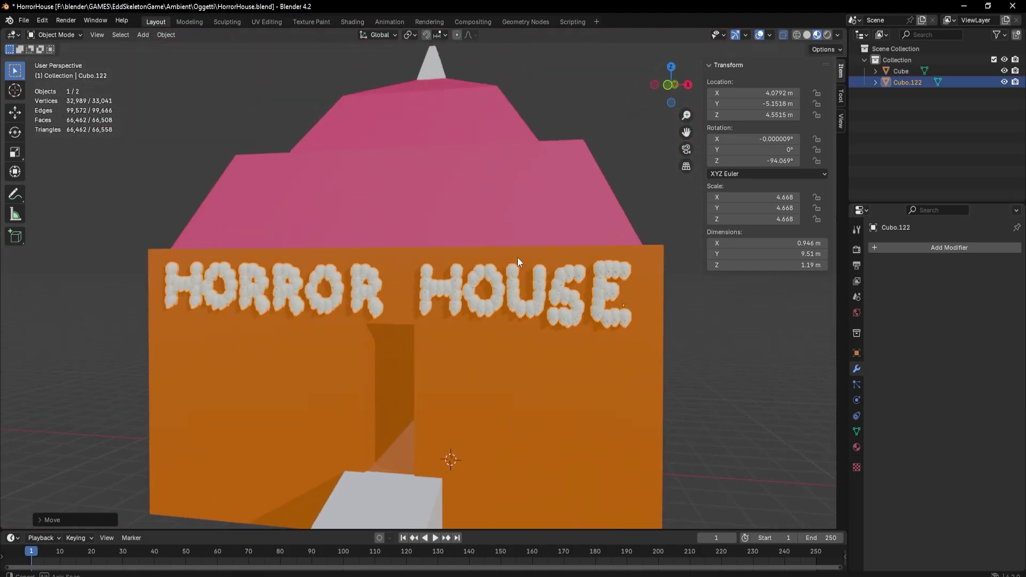
# Enter Edit Mode on the house and select its right front face.
pyautogui.scroll(-5, 517, 258)
pyautogui.click(454, 300)
pyautogui.press('Tab')
pyautogui.scroll(5, 513, 321)
pyautogui.click(514, 396)
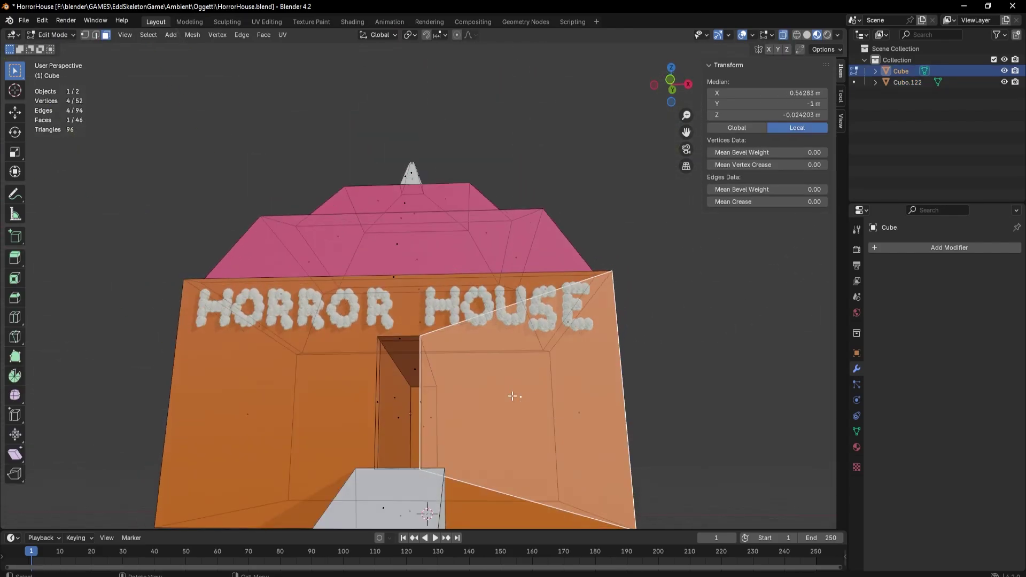
pyautogui.scroll(-2, 513, 397)
# Import SkullHead.fbx, resize it and rotate it about the Z axis.
pyautogui.click(24, 19)
pyautogui.click(160, 292)
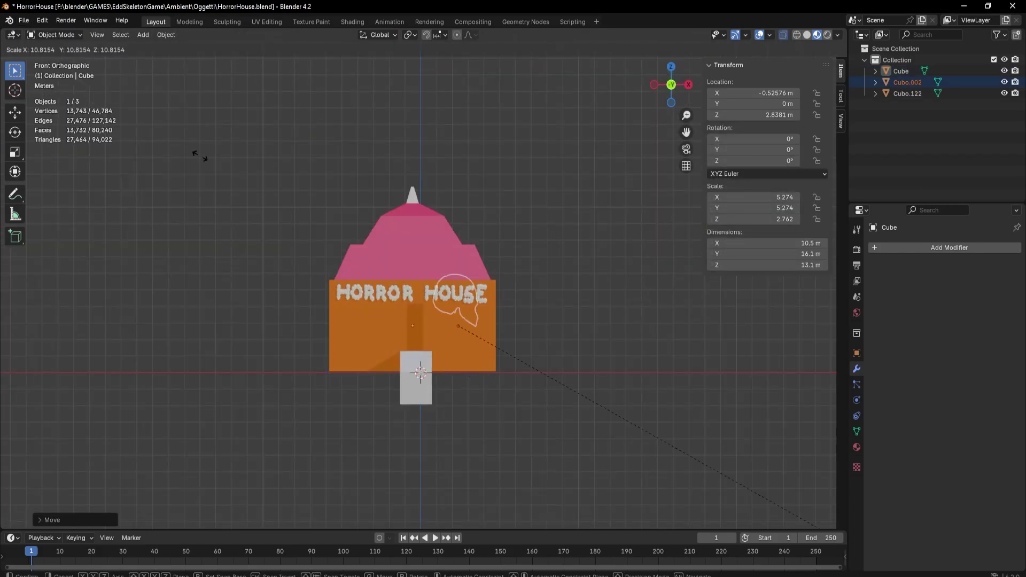
pyautogui.click(201, 156)
pyautogui.press('r')
pyautogui.press('z')
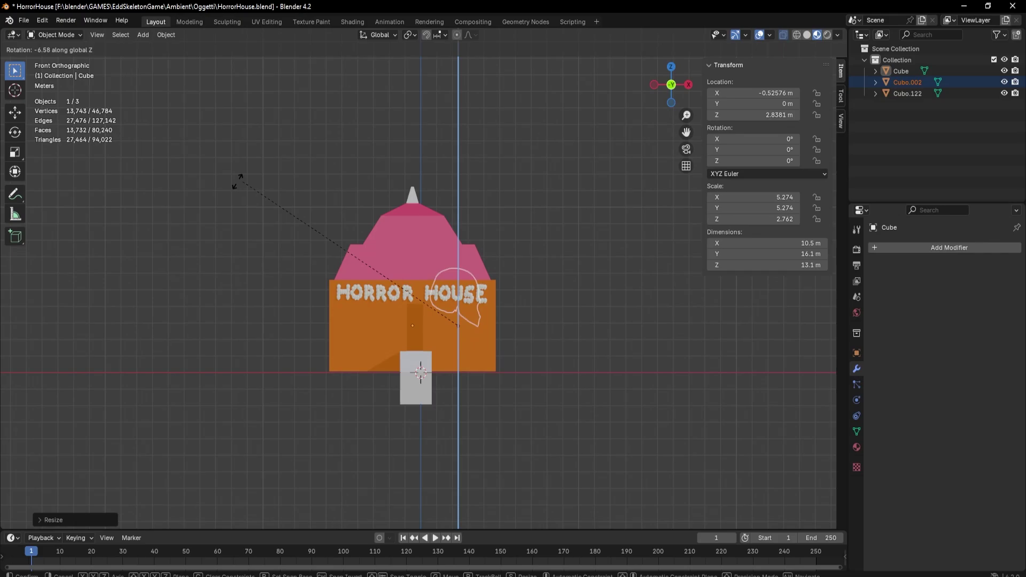
pyautogui.click(448, 325)
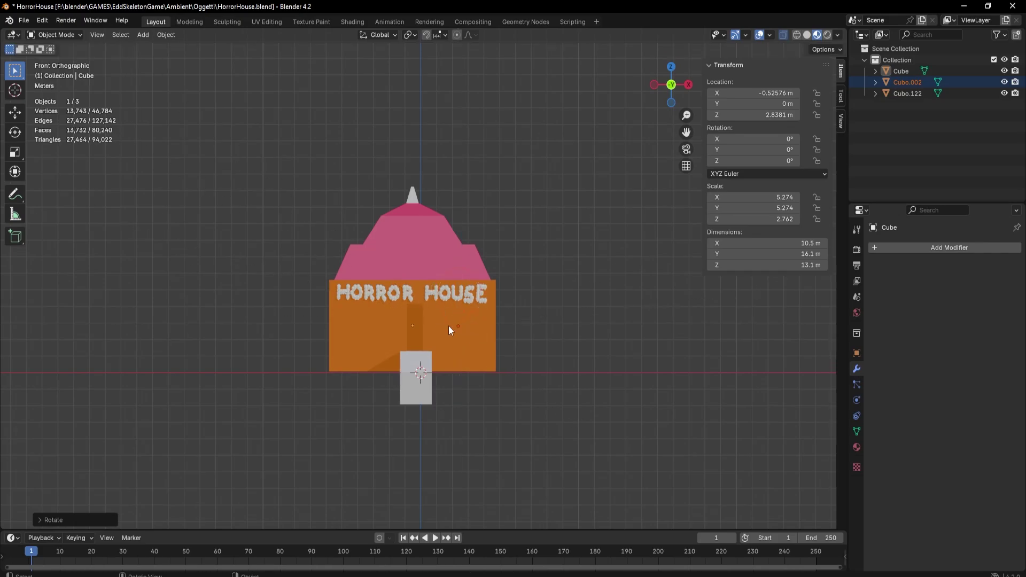
pyautogui.press('KP_7')
pyautogui.press('KP_1')
pyautogui.scroll(5, 505, 401)
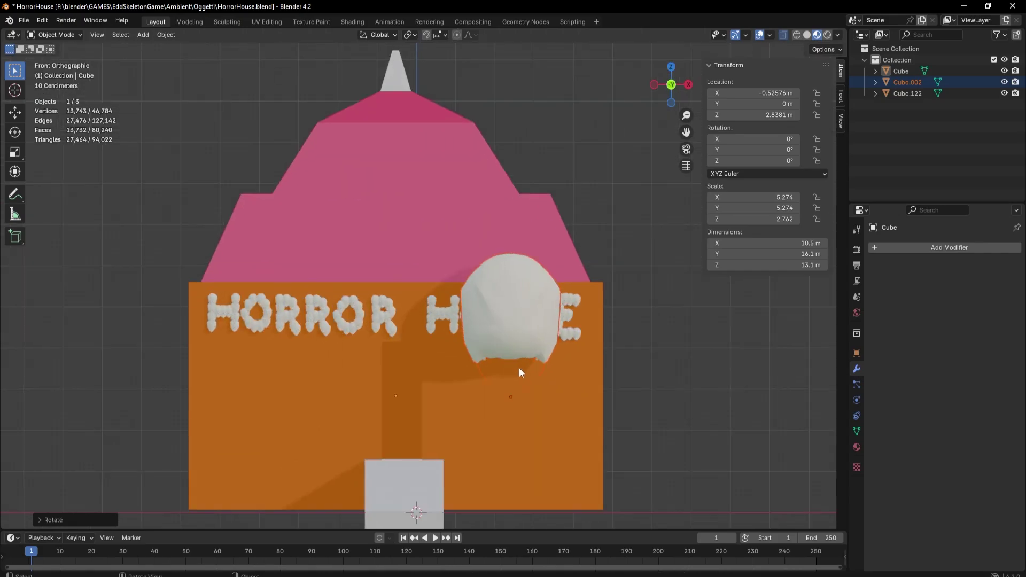
# Place the skull right of the door and remove its red-eyed material.
pyautogui.press('g')
pyautogui.click(453, 450)
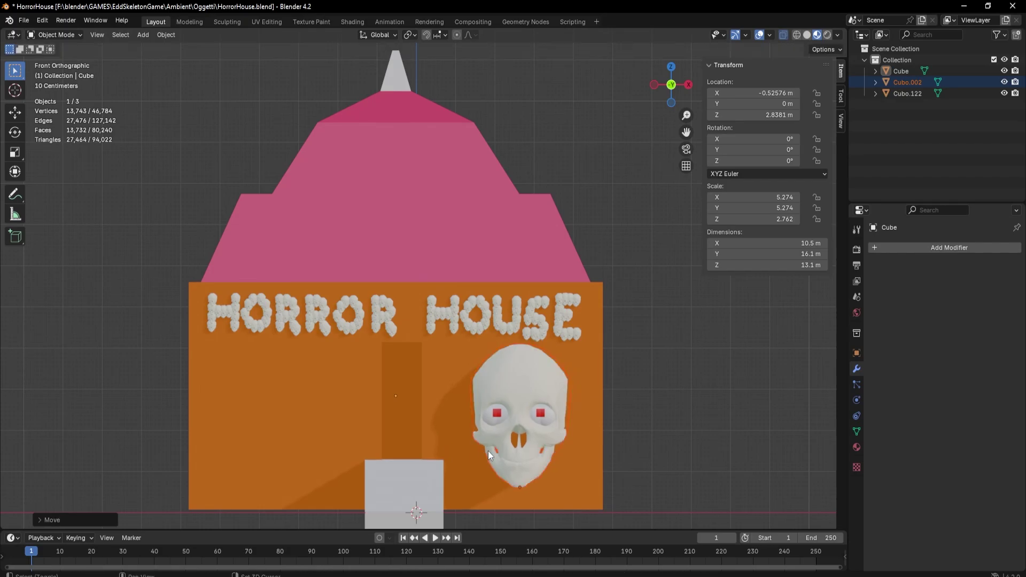
pyautogui.click(856, 448)
pyautogui.click(1017, 258)
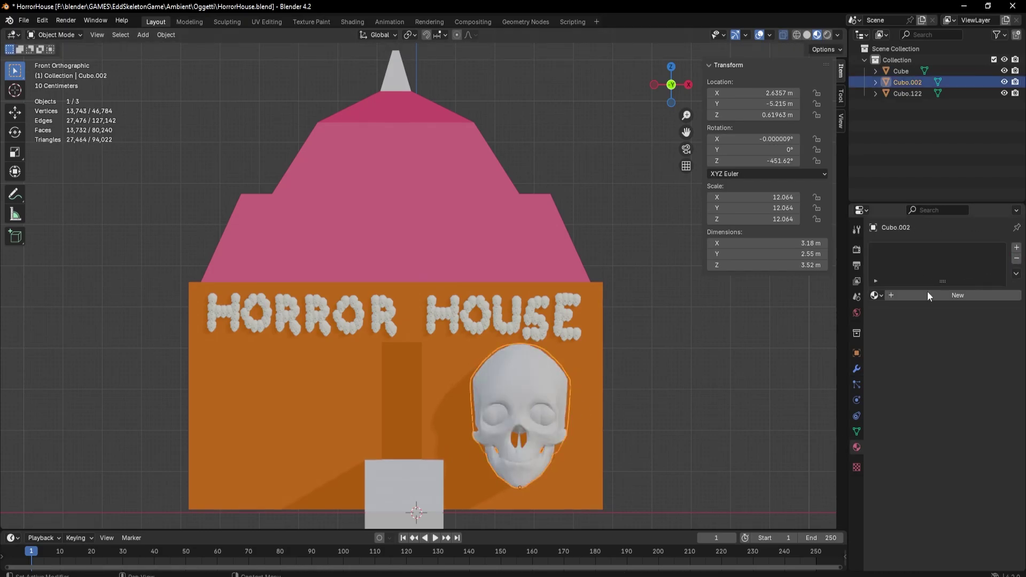
# Duplicate the skull to the left of the door and make a third copy.
pyautogui.hotkey('shift', 'd')
pyautogui.click(289, 411)
pyautogui.moveTo(288, 411); pyautogui.dragTo(427, 374, button='middle')
pyautogui.hotkey('shift', 'd')
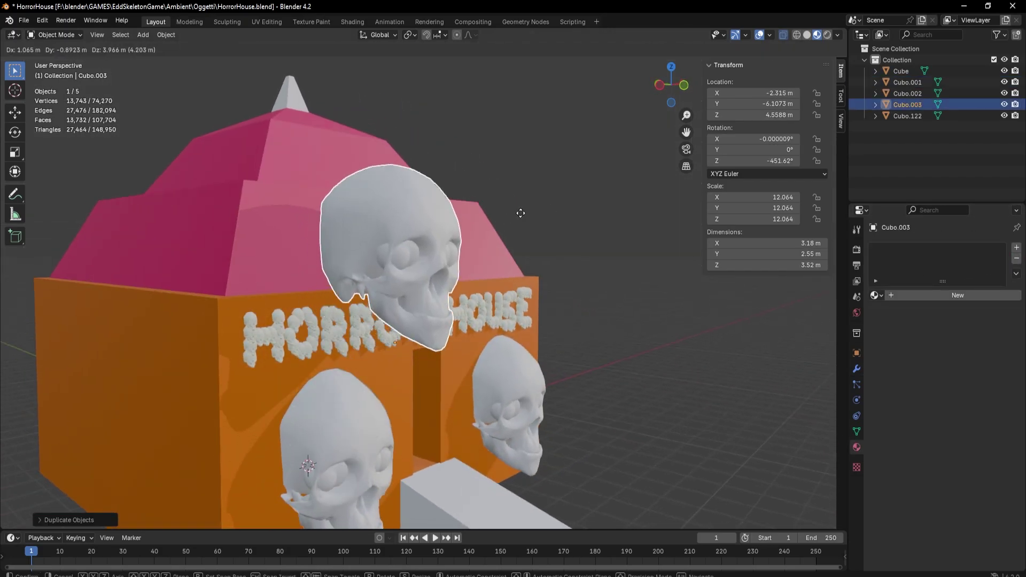
pyautogui.press('KP_1')
pyautogui.click(514, 270)
# Move the third skull onto the roof and shrink it.
pyautogui.press('g')
pyautogui.press('KP_3')
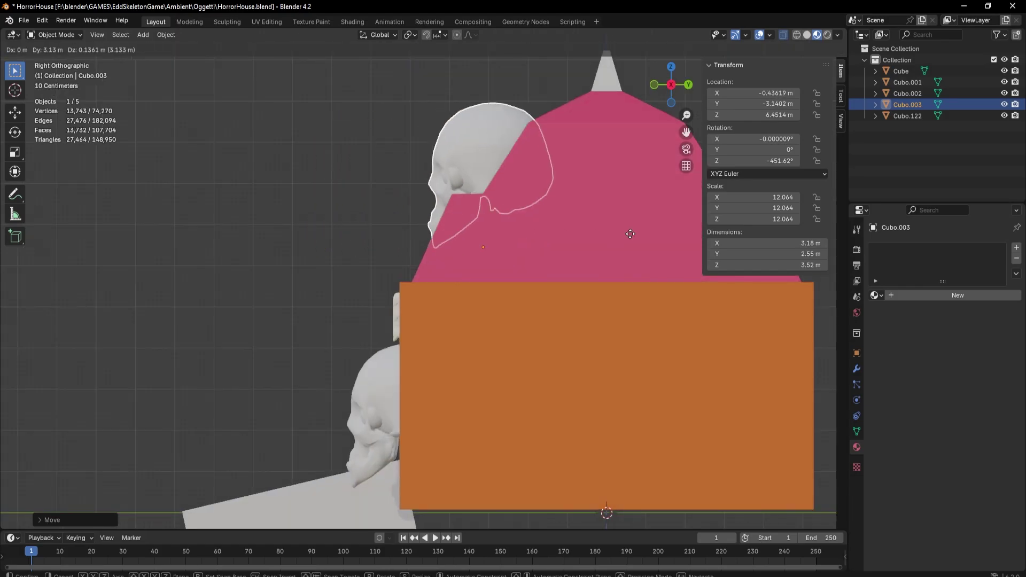
pyautogui.click(699, 242)
pyautogui.press('s')
pyautogui.click(584, 221)
pyautogui.press('g')
pyautogui.moveTo(588, 219)
pyautogui.mouseDown(button='middle')
pyautogui.moveTo(650, 226)
pyautogui.moveTo(547, 290)
pyautogui.moveTo(423, 390)
pyautogui.mouseUp(button='middle')
# Select all three skulls with the house body as the active object.
pyautogui.click(425, 399)
pyautogui.keyDown('shift'); pyautogui.click(357, 330); pyautogui.keyUp('shift')
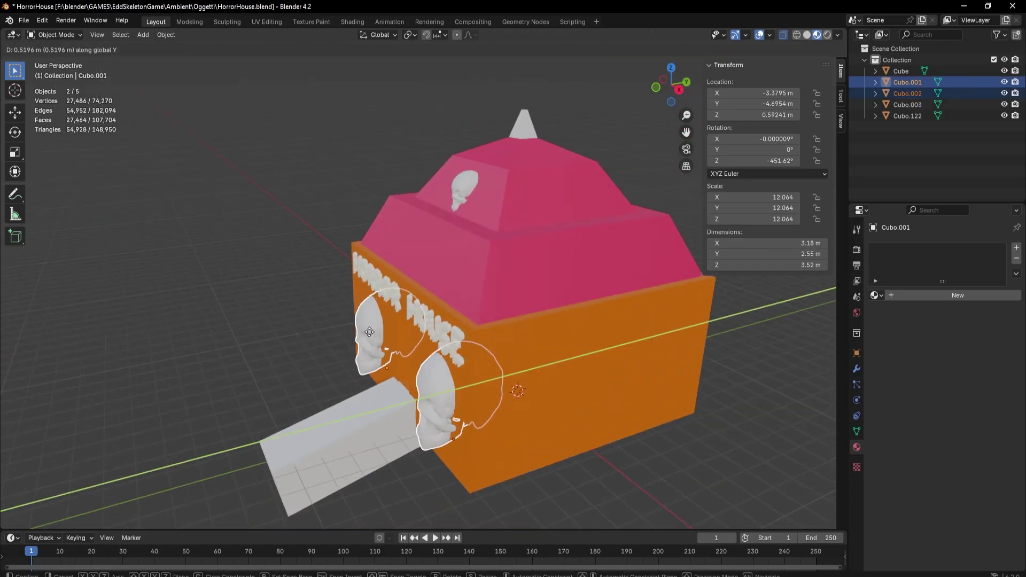
pyautogui.moveTo(357, 330); pyautogui.dragTo(449, 329, button='middle')
pyautogui.keyDown('shift'); pyautogui.click(418, 177); pyautogui.keyUp('shift')
pyautogui.keyDown('shift'); pyautogui.click(450, 234); pyautogui.keyUp('shift')
# Join the skulls and lettering into the house and remove the unused Material.001 slot.
pyautogui.hotkey('ctrl', 'j')
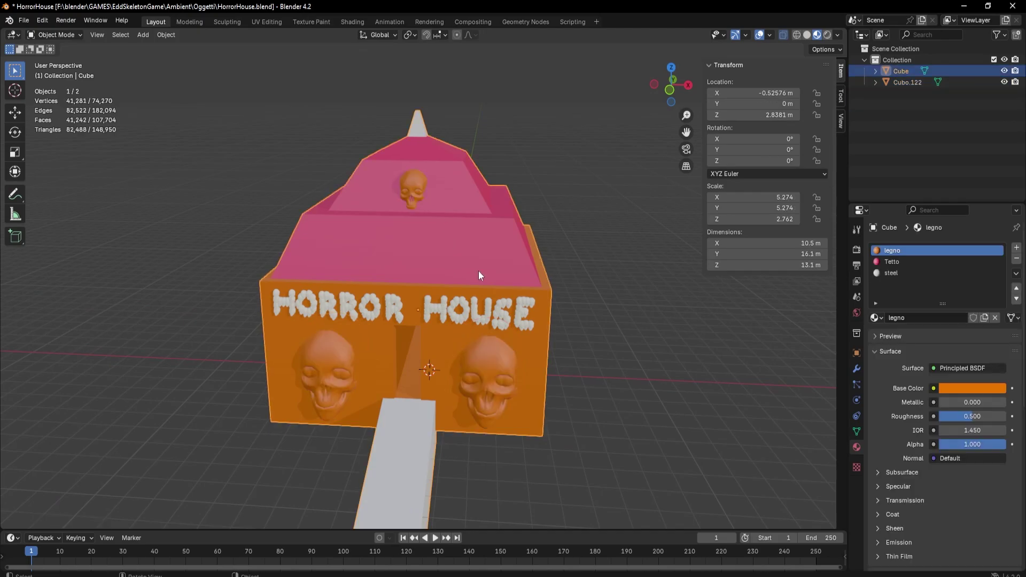
pyautogui.moveTo(479, 271)
pyautogui.mouseDown(button='middle')
pyautogui.moveTo(444, 268)
pyautogui.moveTo(520, 328)
pyautogui.moveTo(509, 312)
pyautogui.mouseUp(button='middle')
pyautogui.press('a')
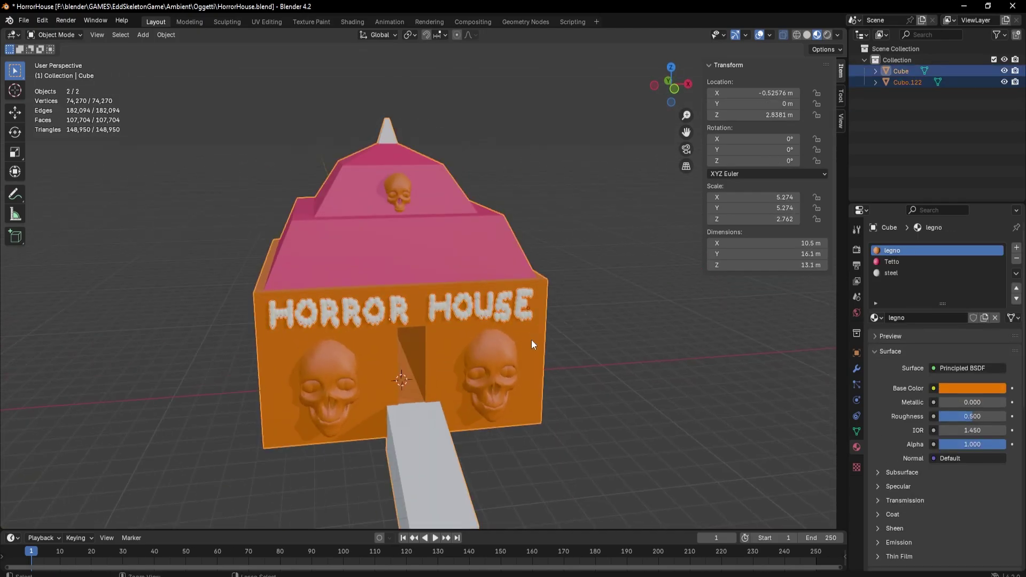
pyautogui.click(904, 284)
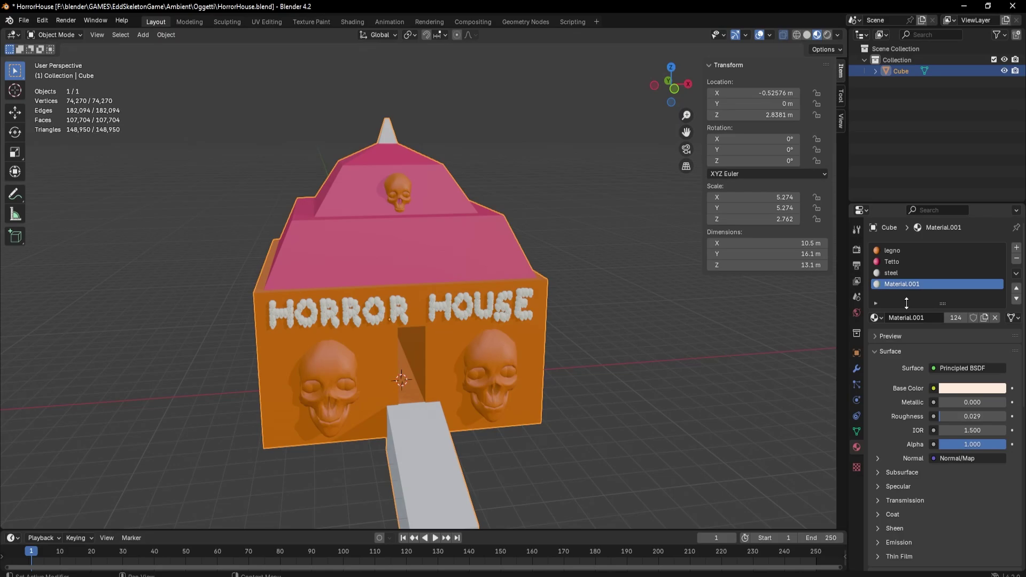
pyautogui.press('Tab')
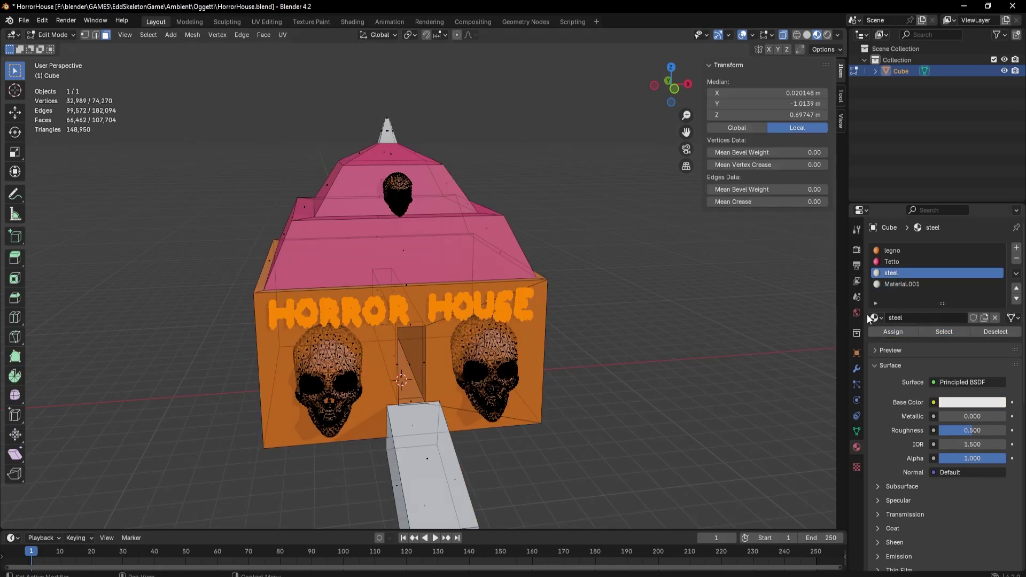
pyautogui.press('Tab')
pyautogui.click(1017, 273)
pyautogui.click(974, 287)
pyautogui.moveTo(530, 318); pyautogui.dragTo(457, 351, button='middle')
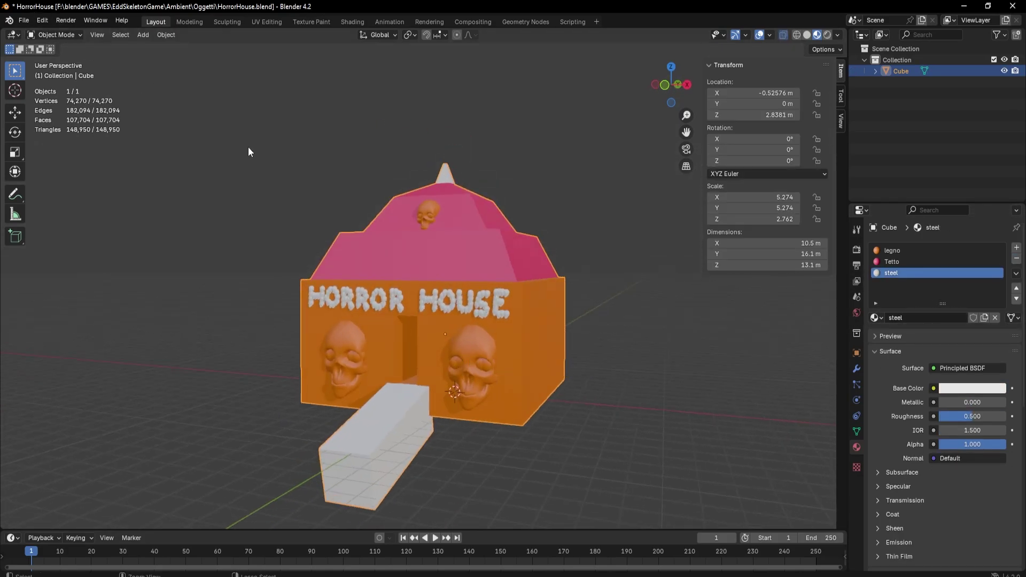
# Cube-project the house UVs in Edit Mode and export the model as FBX.
pyautogui.press('Tab')
pyautogui.press('u')
pyautogui.click(405, 239)
pyautogui.press('u')
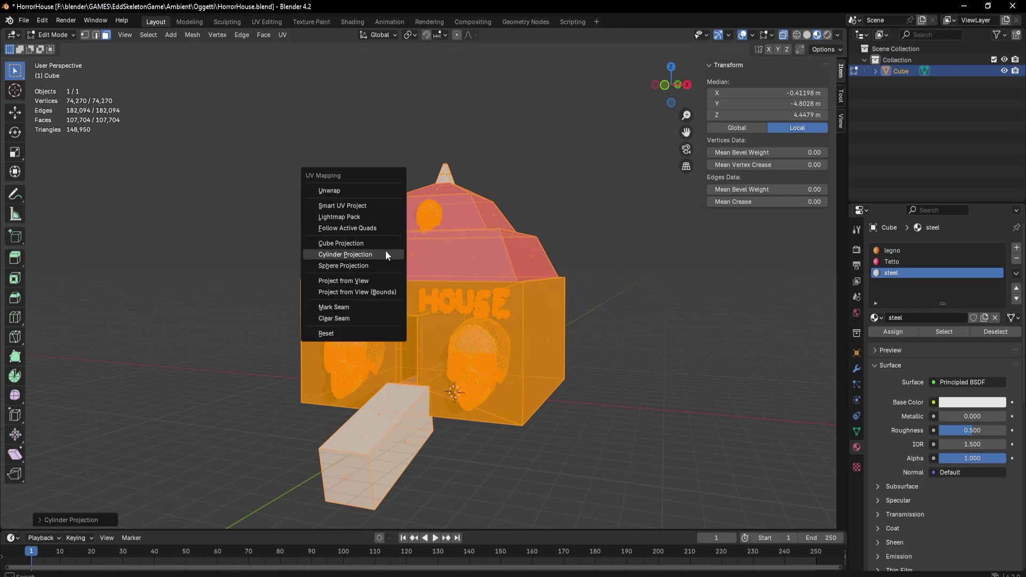
pyautogui.click(341, 243)
pyautogui.click(23, 20)
pyautogui.click(188, 291)
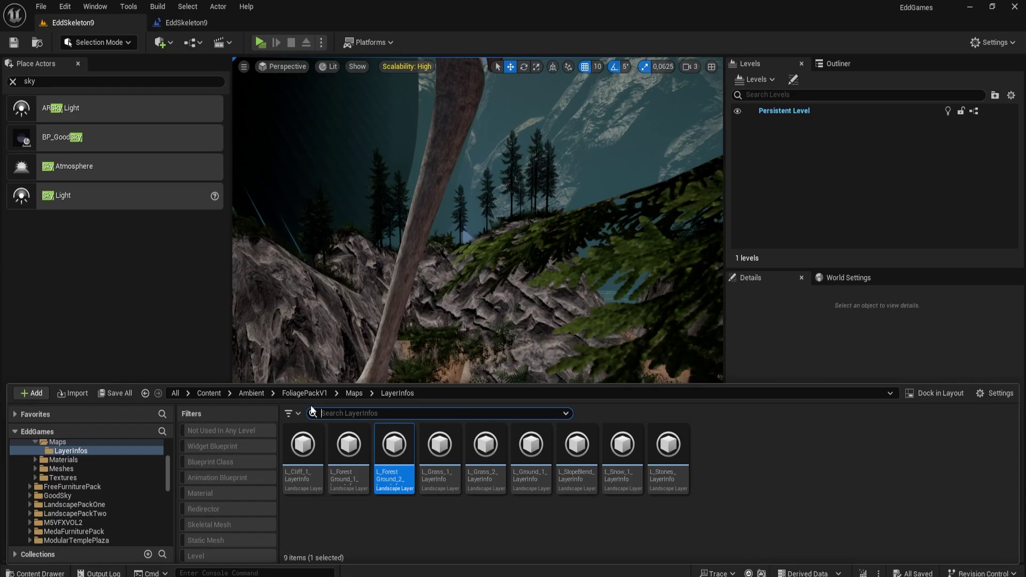
# Import the HorrorHouse model into the folder holding the RuotaPanoramica mesh.
pyautogui.click(208, 393)
pyautogui.write('ruota')
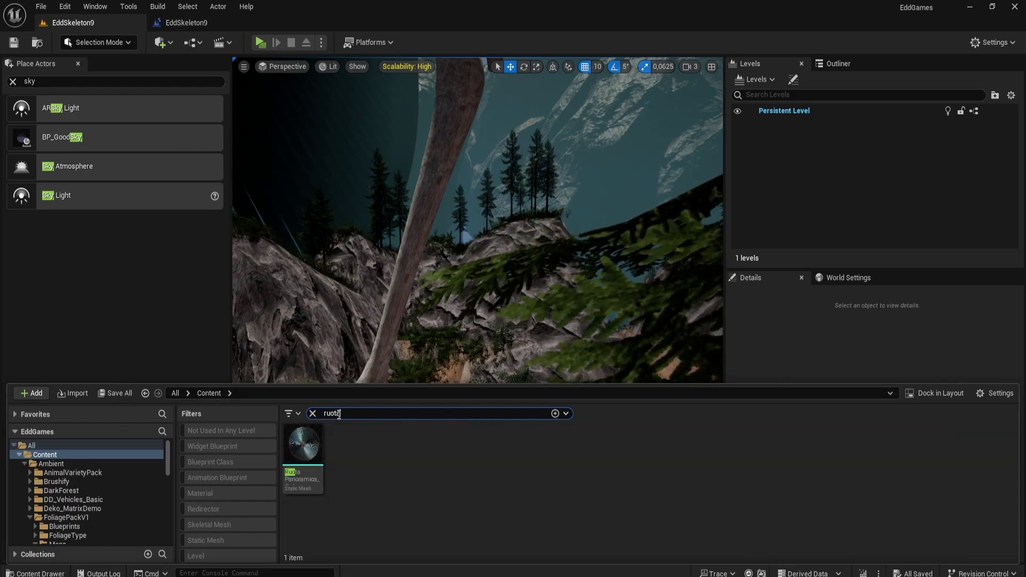
pyautogui.click(302, 444)
pyautogui.click(73, 392)
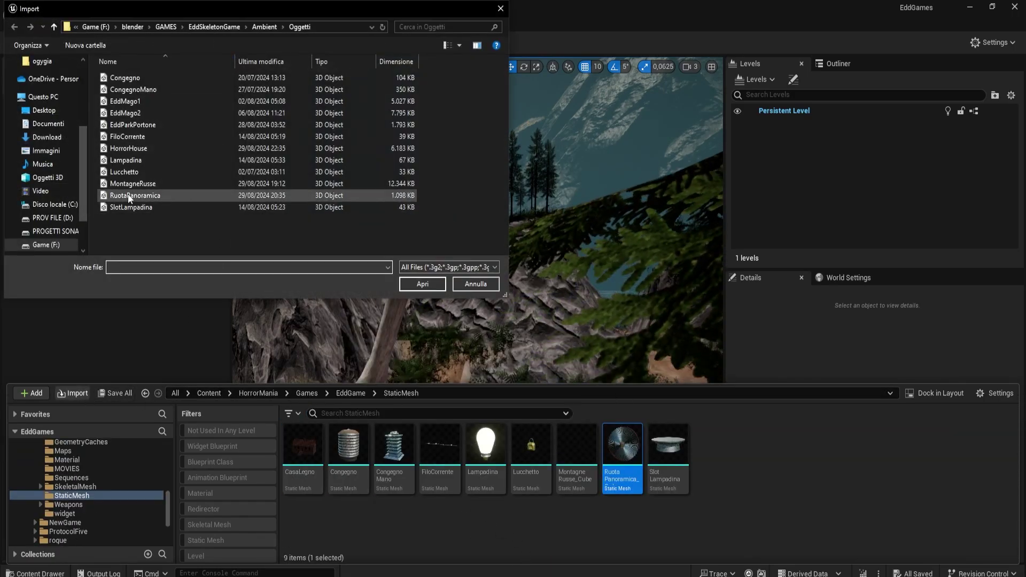
pyautogui.doubleClick(133, 154)
pyautogui.click(541, 505)
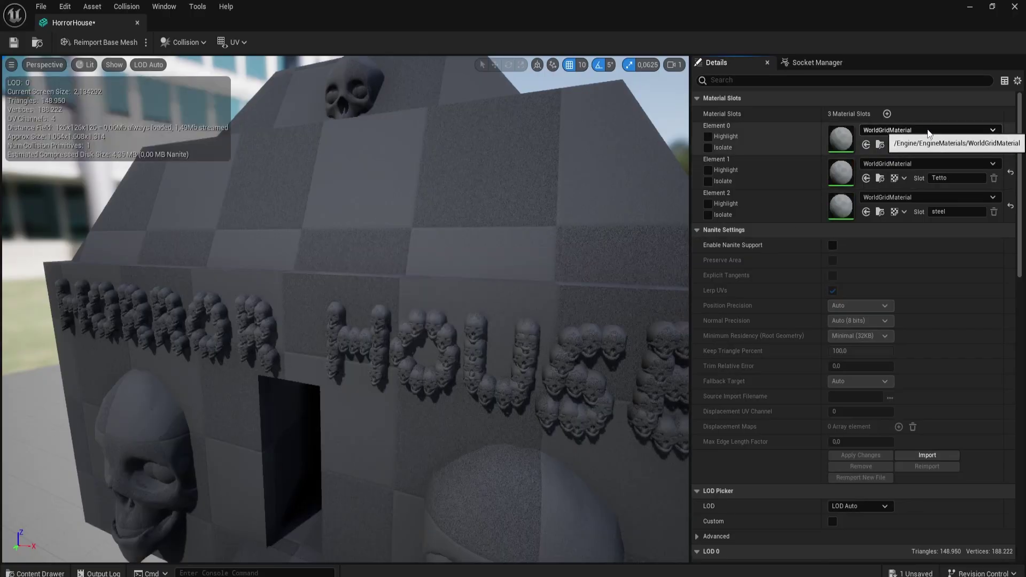
pyautogui.write('legno4')
# Assign M_Legno4 to the walls, M_Legno5 to the roof and M_SteelBlack to the lettering.
pyautogui.click(908, 281)
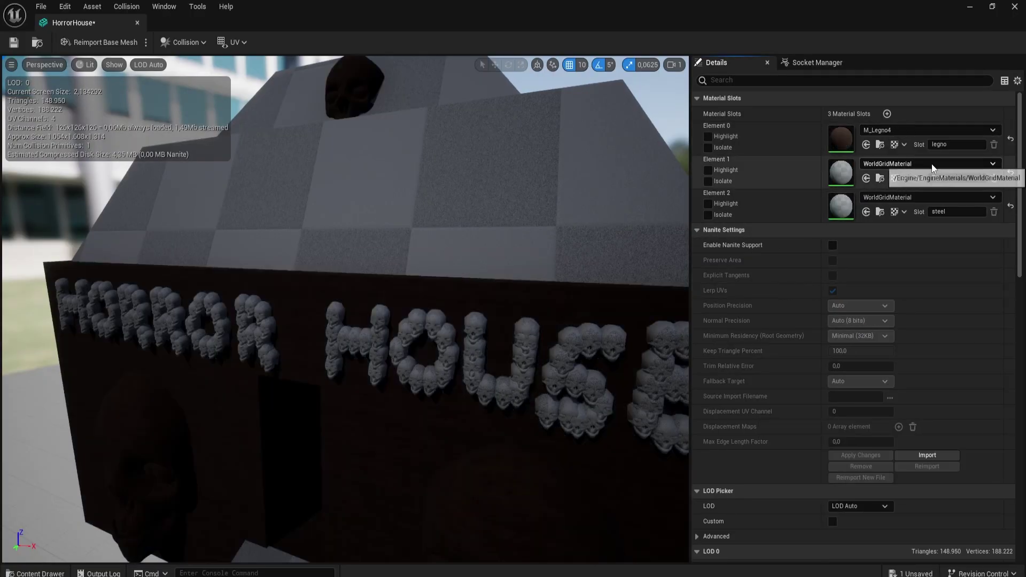
pyautogui.click(933, 168)
pyautogui.write('o5')
pyautogui.click(909, 318)
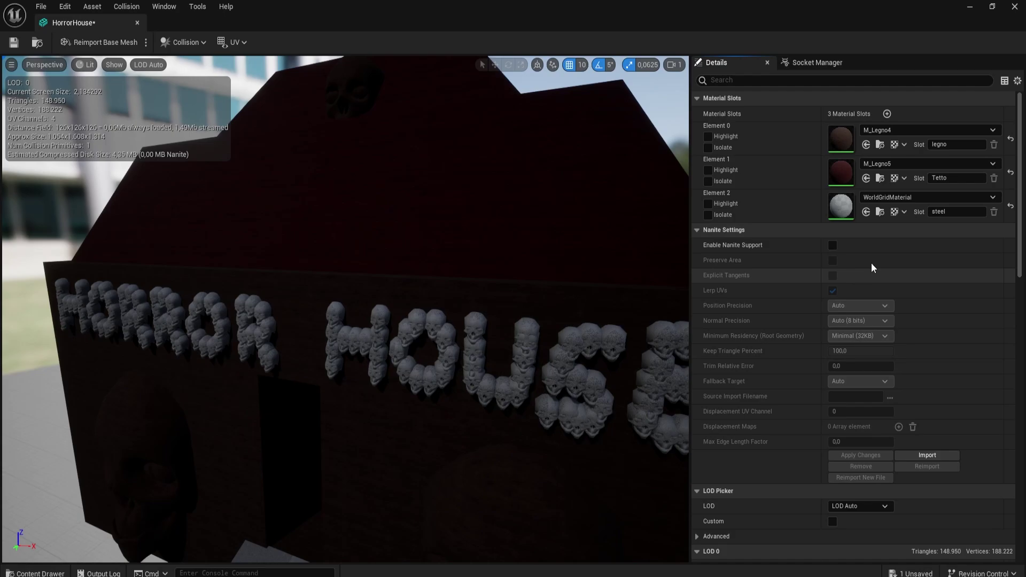
pyautogui.click(957, 197)
pyautogui.write('steel')
pyautogui.click(921, 422)
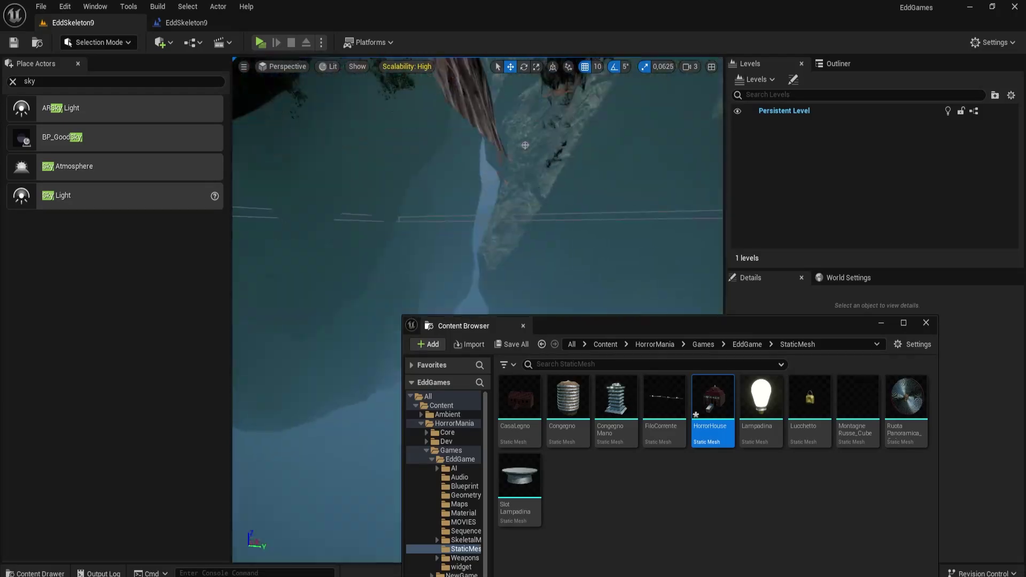
# Drop HorrorHouse into the level, turn it 85°, move it up the canyon and scale it to 3.
pyautogui.moveTo(713, 406); pyautogui.dragTo(507, 277)
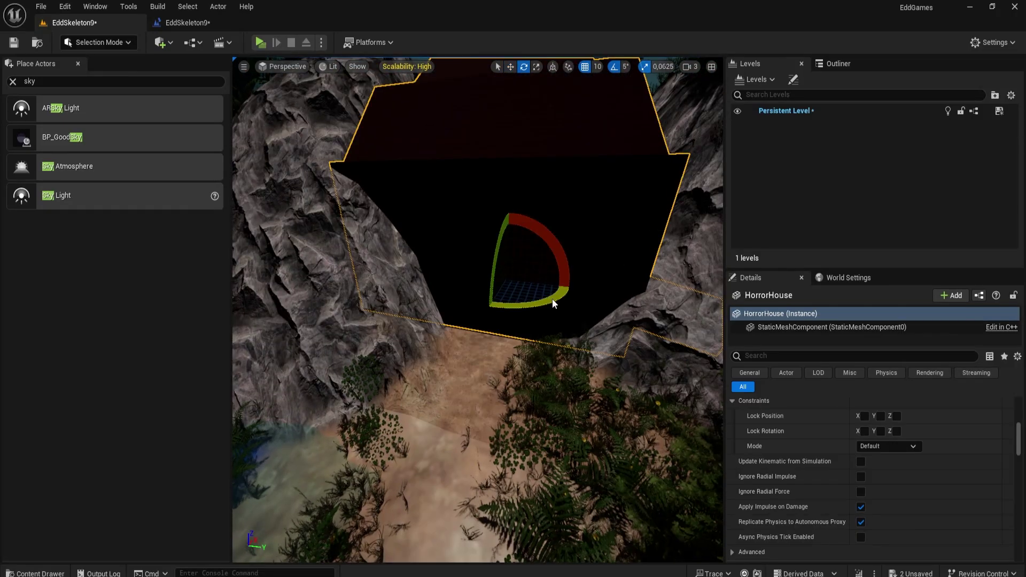
pyautogui.moveTo(553, 304); pyautogui.dragTo(577, 299)
pyautogui.moveTo(520, 265); pyautogui.dragTo(536, 245)
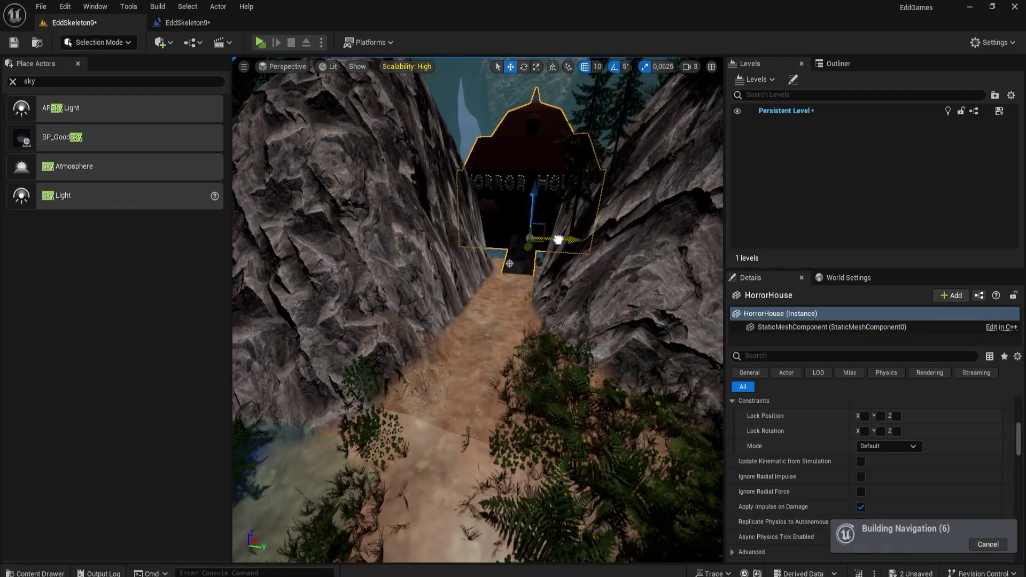
pyautogui.press('f')
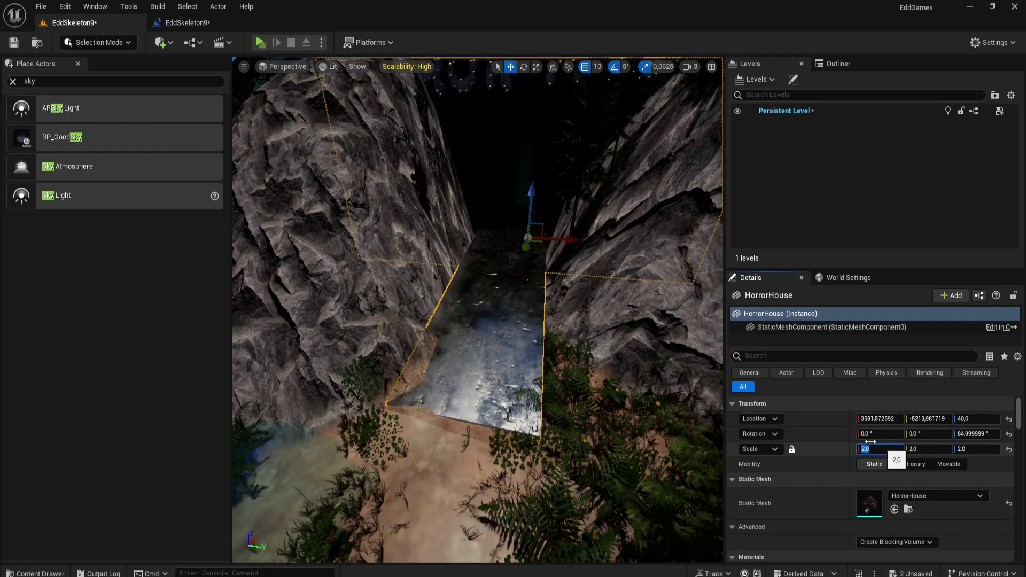
pyautogui.keyDown('shift'); pyautogui.moveTo(525, 320); pyautogui.dragTo(450, 308); pyautogui.keyUp('shift')
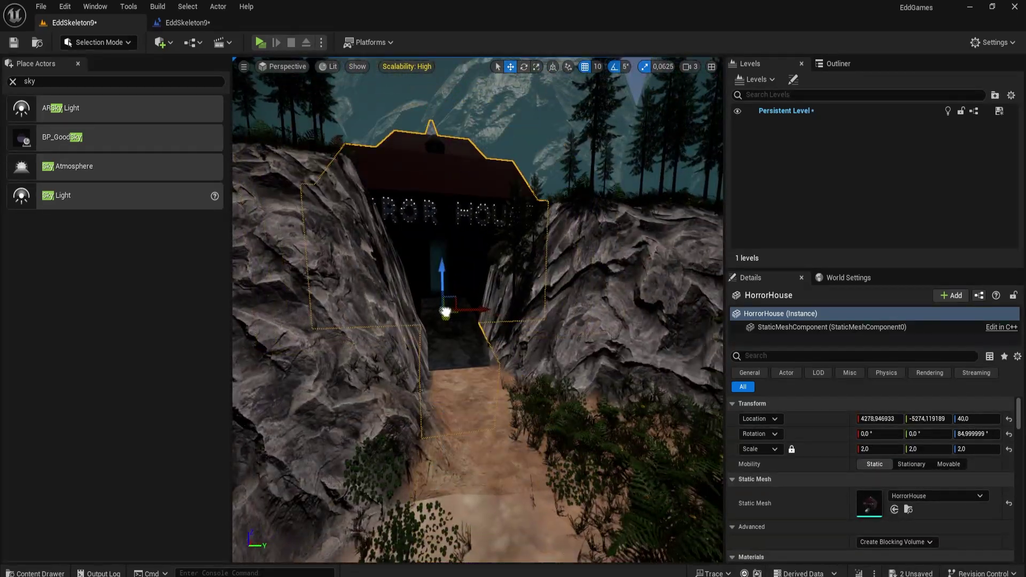
pyautogui.press('f')
pyautogui.write('3')
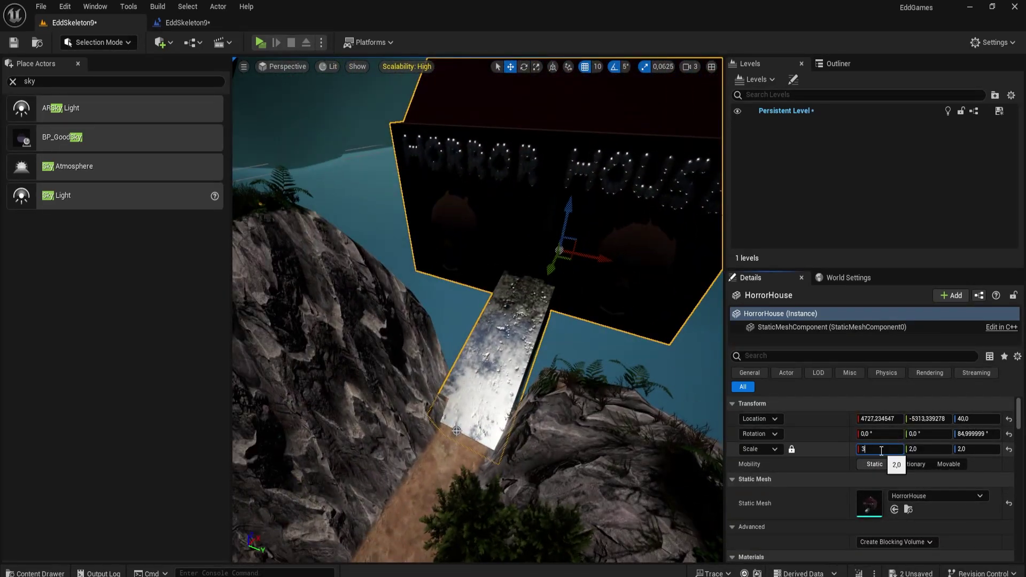
pyautogui.press('Return')
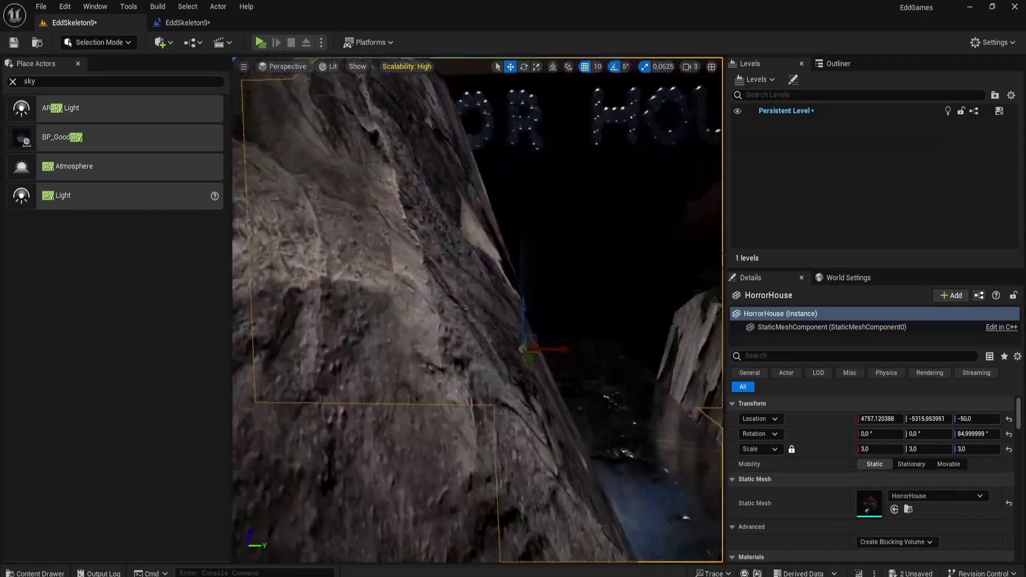
pyautogui.moveTo(319, 172); pyautogui.dragTo(319, 172, button='right')
# Add a pinkish-red point light in front of the house entrance.
pyautogui.write('point')
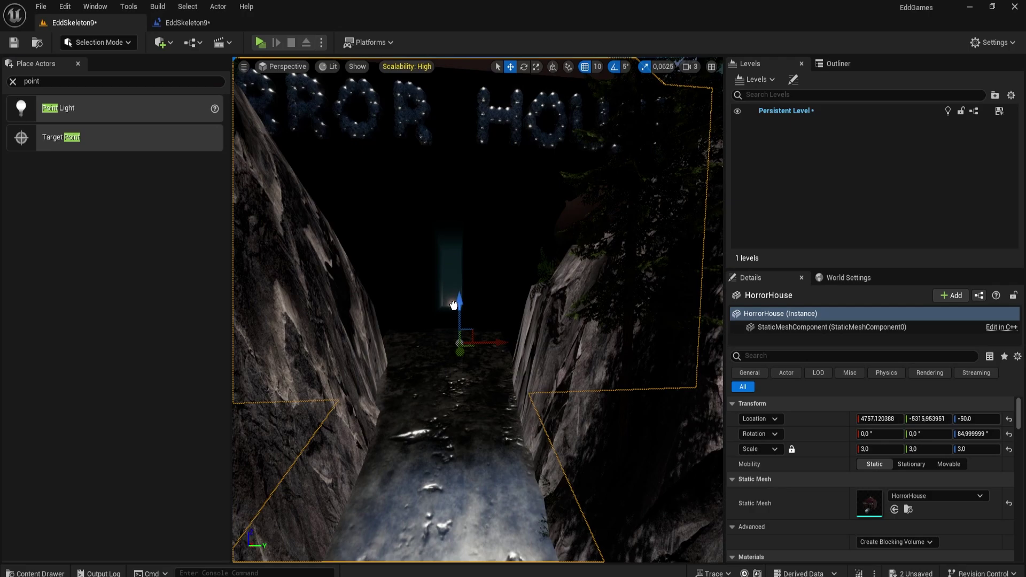
pyautogui.moveTo(454, 305); pyautogui.dragTo(446, 256)
pyautogui.click(880, 512)
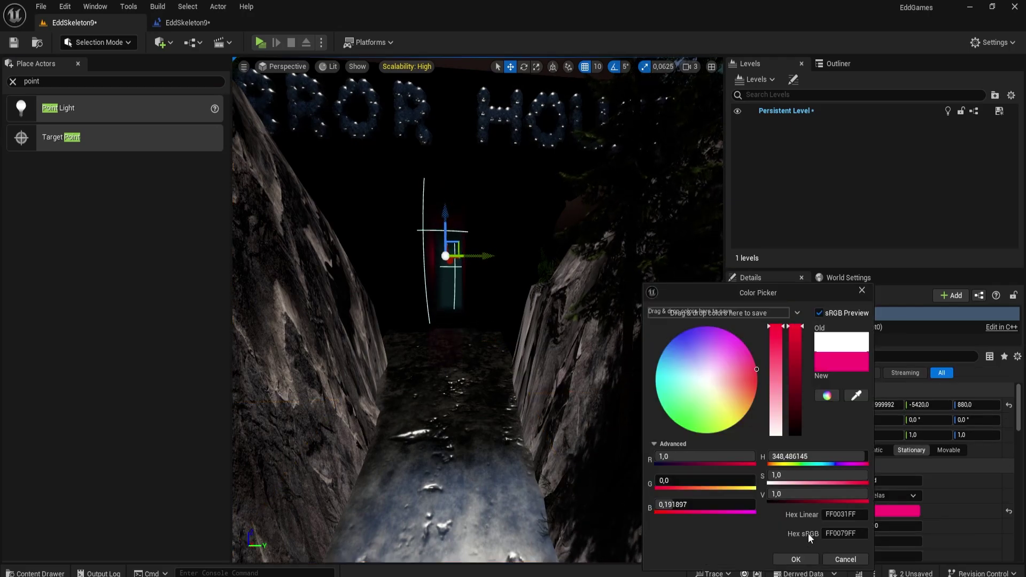
pyautogui.click(796, 560)
# Open the HorrorHouse mesh in the mesh editor and save it.
pyautogui.moveTo(455, 374); pyautogui.dragTo(454, 298)
pyautogui.click(455, 297)
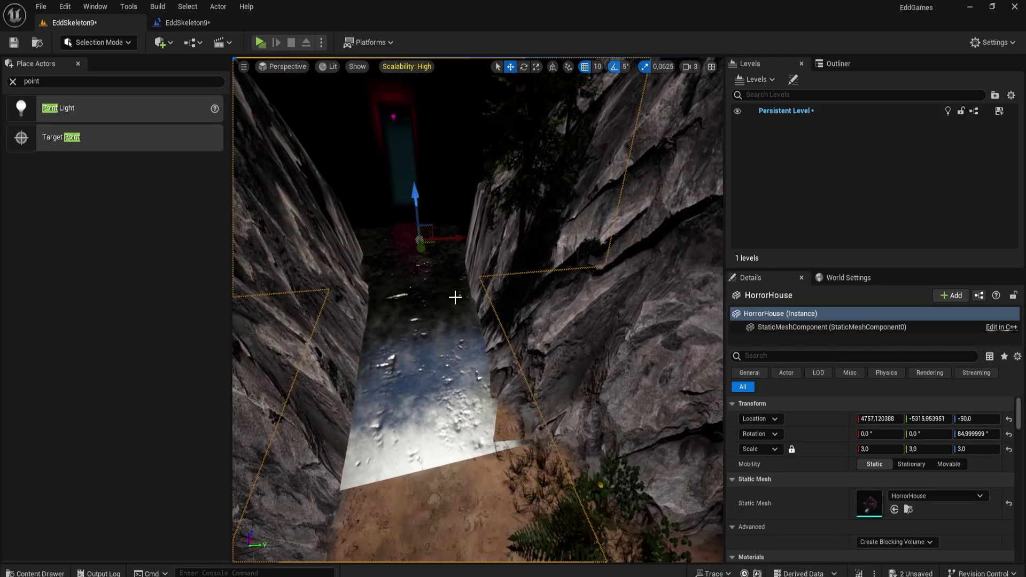
pyautogui.hotkey('ctrl', 'b')
pyautogui.doubleClick(664, 459)
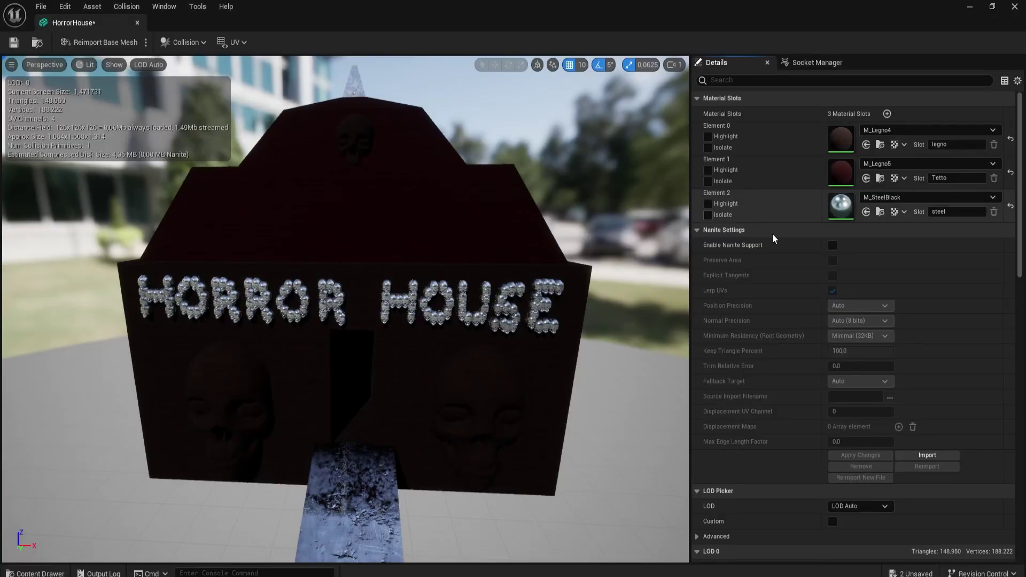
pyautogui.scroll(-3, 926, 399)
pyautogui.click(866, 385)
pyautogui.click(15, 42)
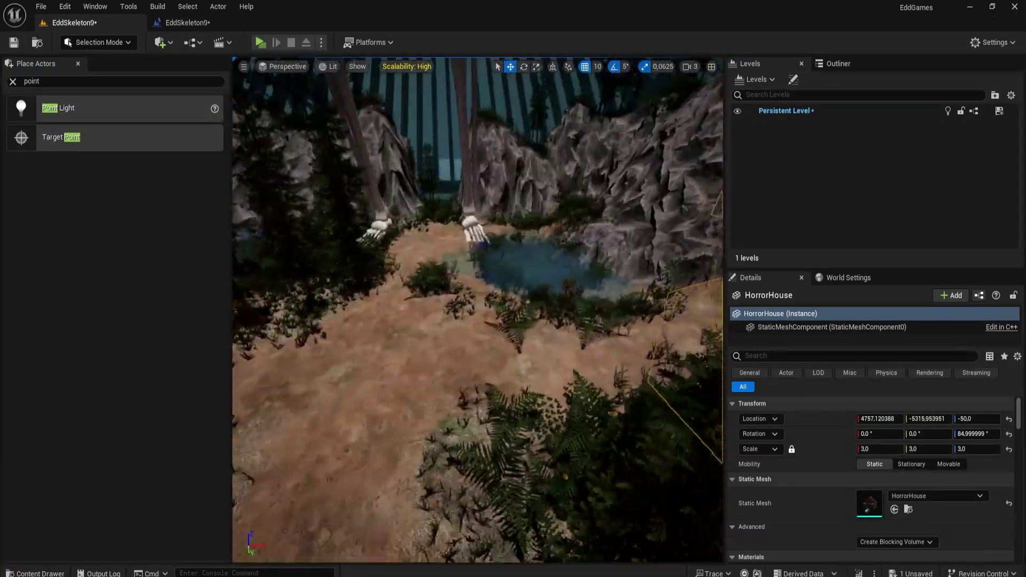
pyautogui.moveTo(478, 310); pyautogui.dragTo(478, 310, button='right')
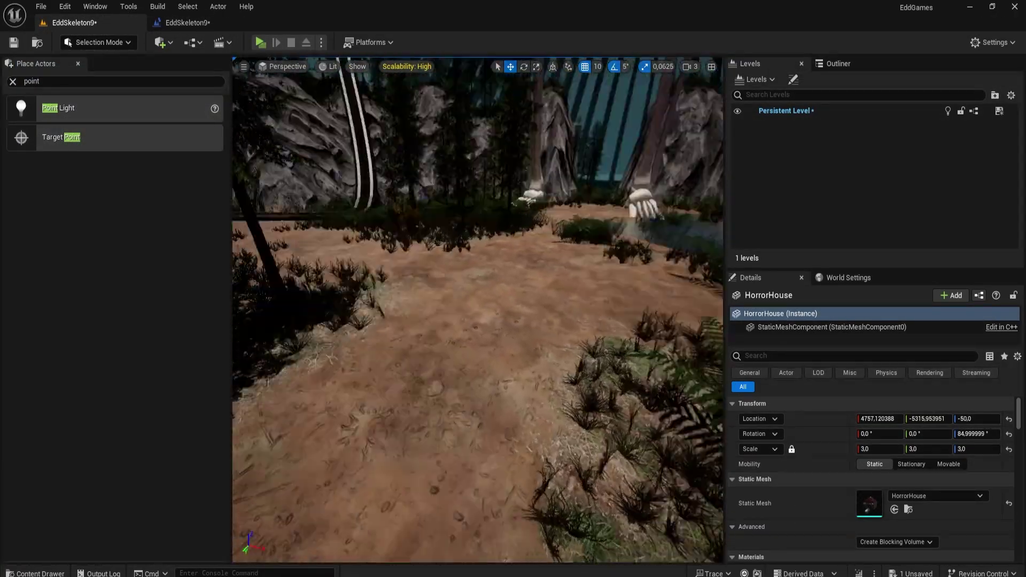
pyautogui.scroll(-1, 478, 310)
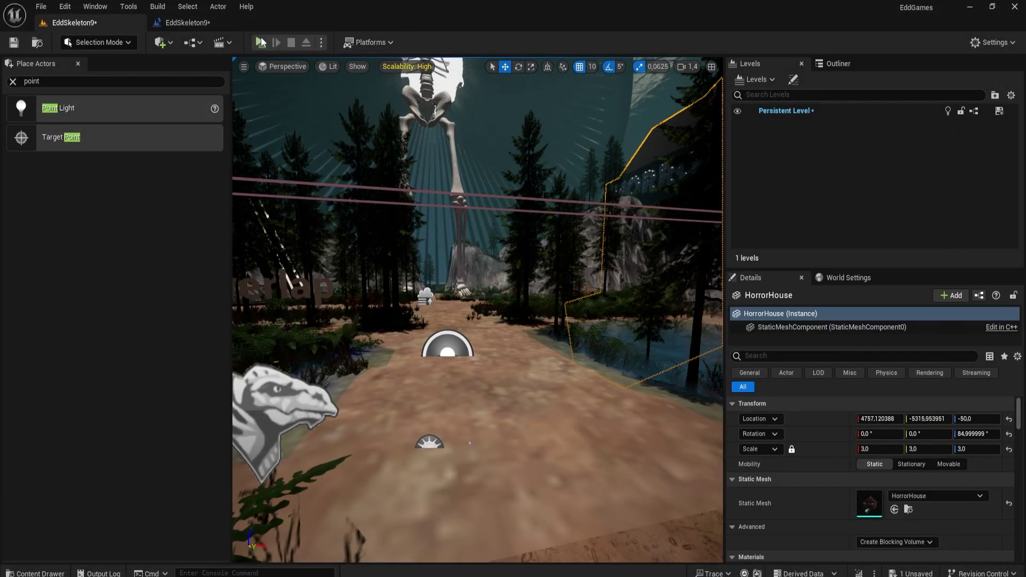
pyautogui.click(260, 42)
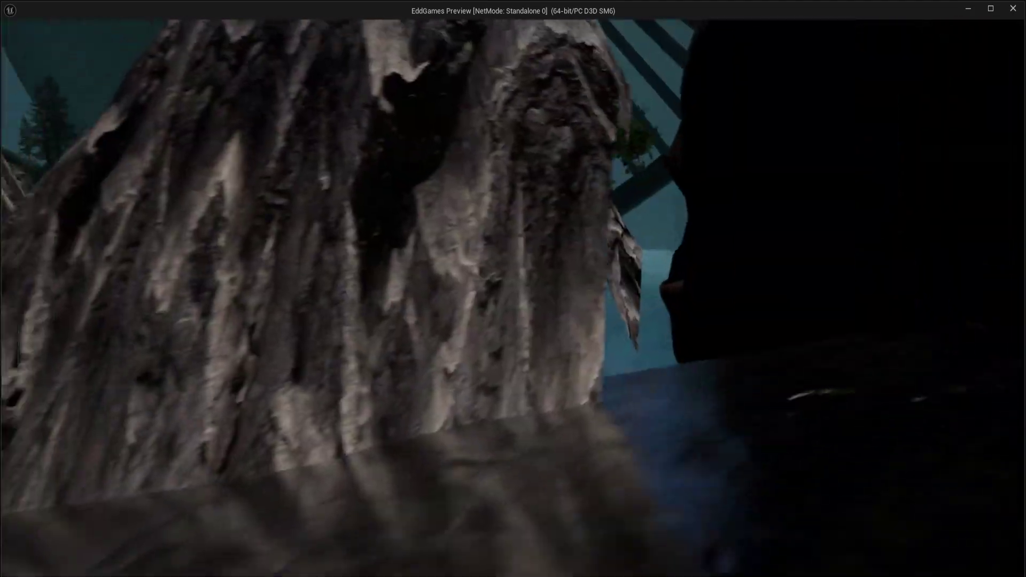
pyautogui.press('Escape')
# Move a sharp rock beside the house wall, tilt it 65° and scale it to 3.
pyautogui.moveTo(479, 310); pyautogui.dragTo(513, 278, button='right')
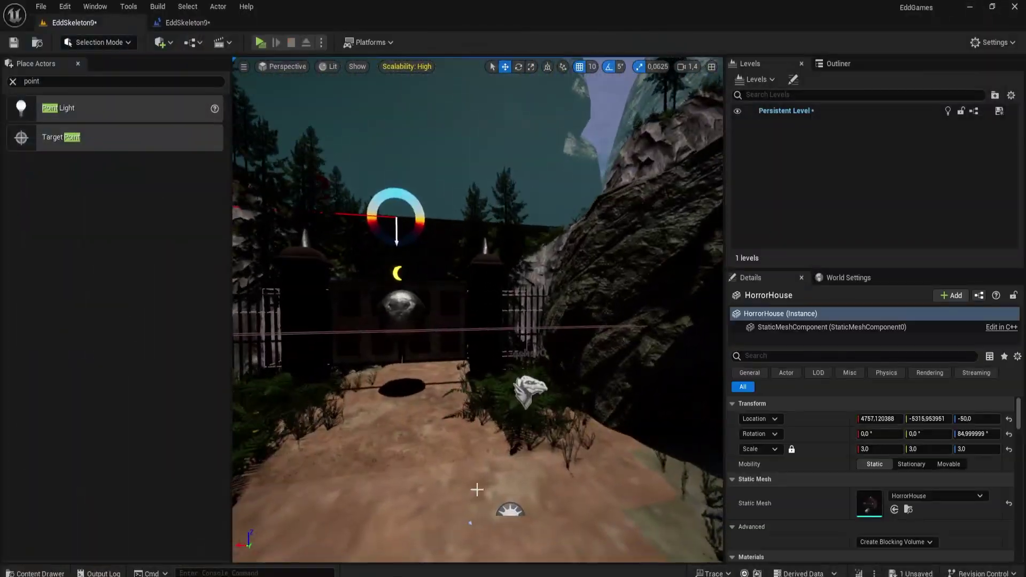
pyautogui.click(615, 320)
pyautogui.keyDown('shift'); pyautogui.moveTo(415, 188); pyautogui.dragTo(427, 297); pyautogui.keyUp('shift')
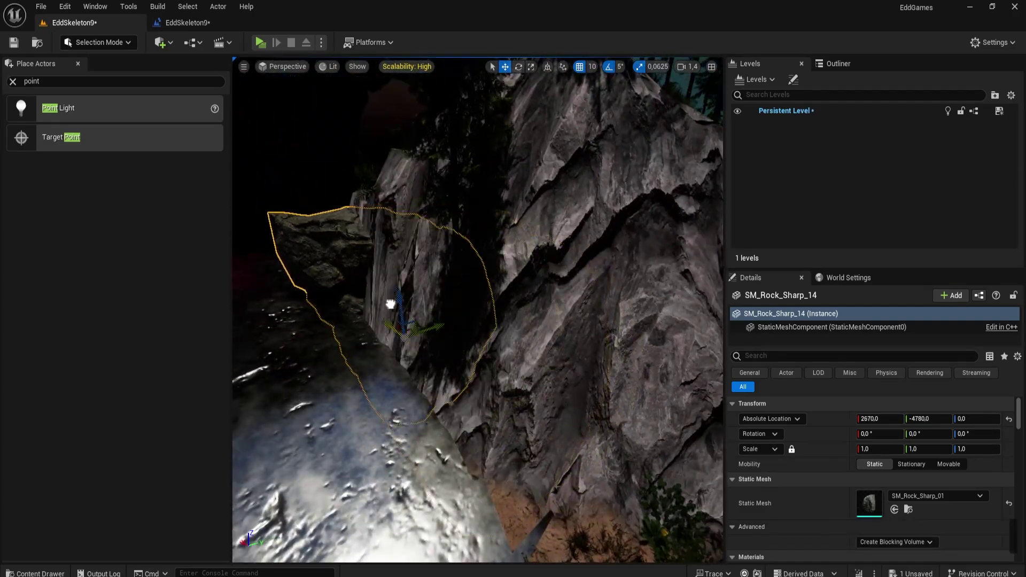
pyautogui.keyDown('shift'); pyautogui.moveTo(443, 302); pyautogui.dragTo(392, 298); pyautogui.keyUp('shift')
pyautogui.click(519, 67)
pyautogui.moveTo(481, 406); pyautogui.dragTo(503, 347)
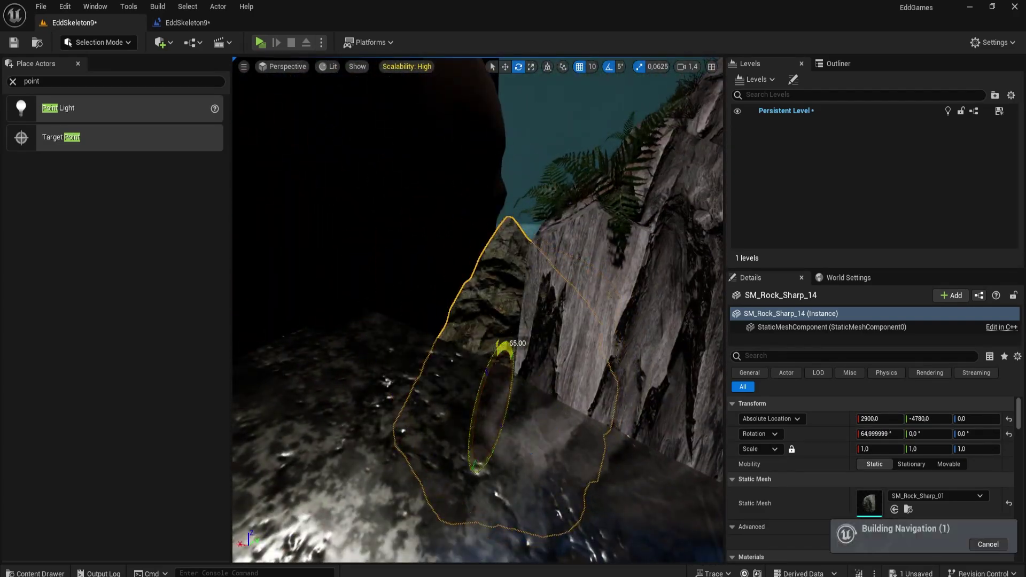
pyautogui.write('3')
pyautogui.press('Return')
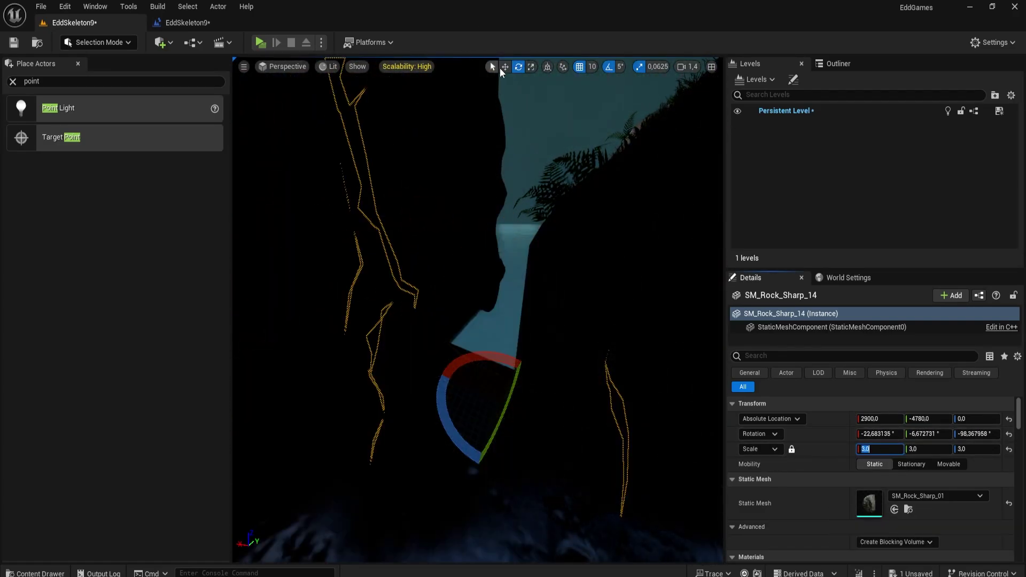
pyautogui.click(505, 66)
pyautogui.keyDown('shift'); pyautogui.moveTo(498, 419); pyautogui.dragTo(484, 311); pyautogui.keyUp('shift')
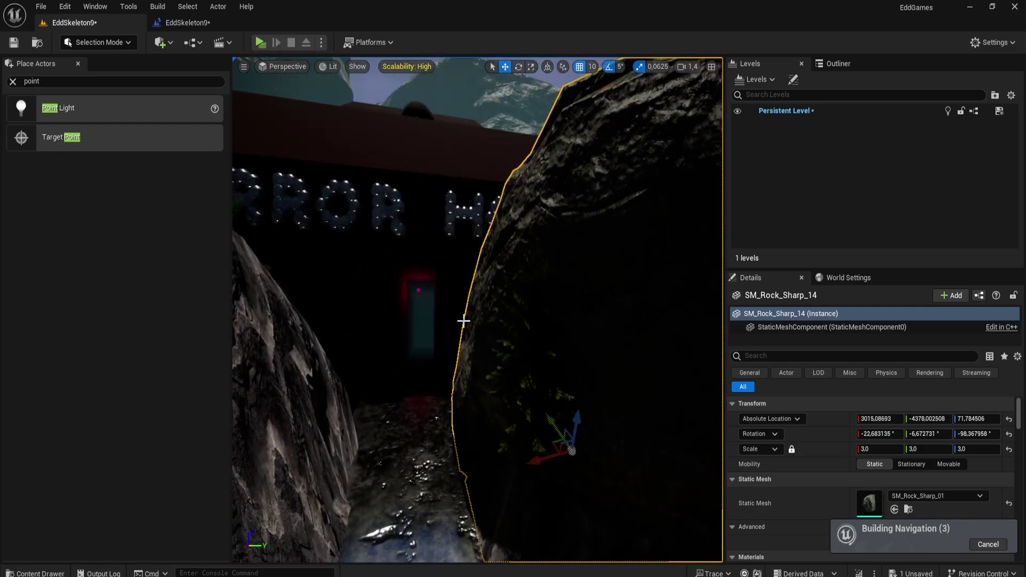
# Place a duplicate rock farther along and position it near the house.
pyautogui.keyDown('shift'); pyautogui.moveTo(314, 487); pyautogui.dragTo(335, 421); pyautogui.keyUp('shift')
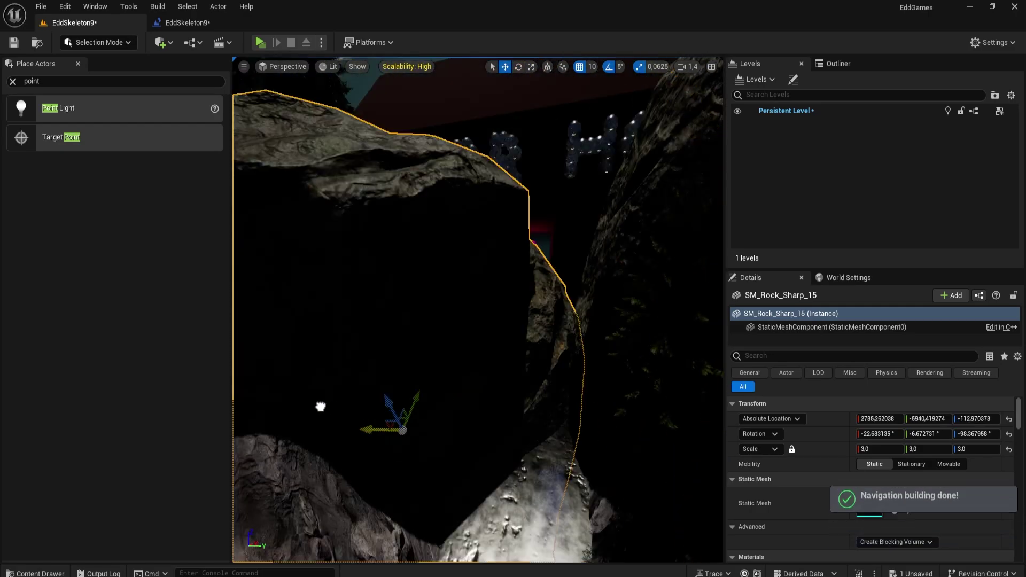
pyautogui.keyDown('shift'); pyautogui.moveTo(381, 384); pyautogui.dragTo(342, 428); pyautogui.keyUp('shift')
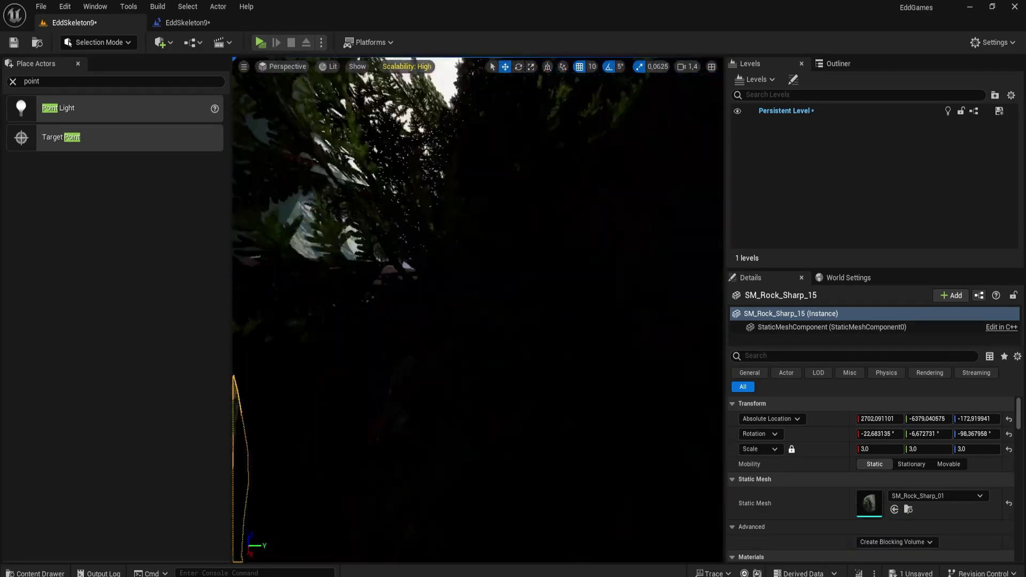
pyautogui.press('f')
pyautogui.scroll(1, 477, 310)
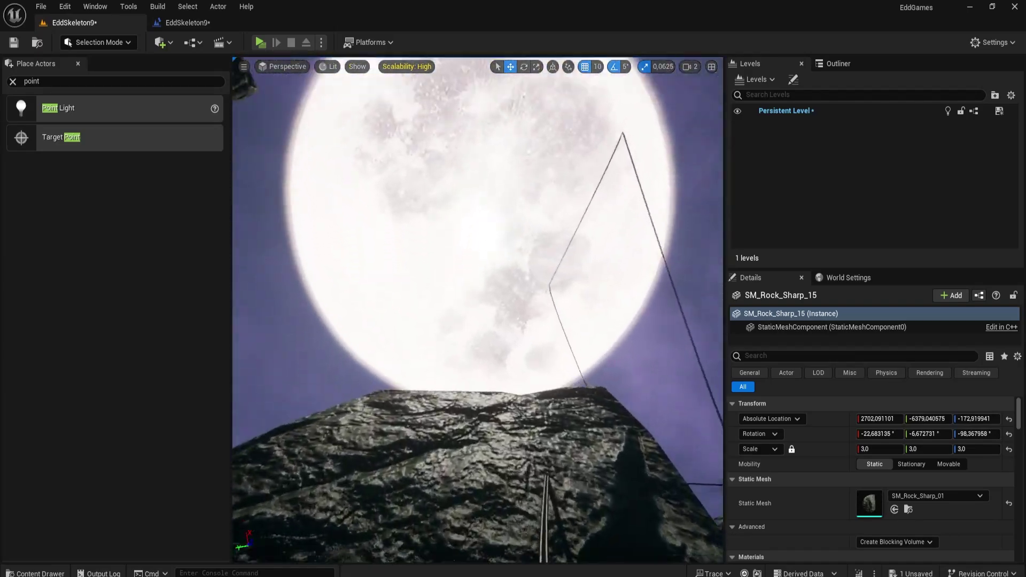
pyautogui.moveTo(478, 311); pyautogui.dragTo(478, 310, button='right')
pyautogui.scroll(2, 477, 310)
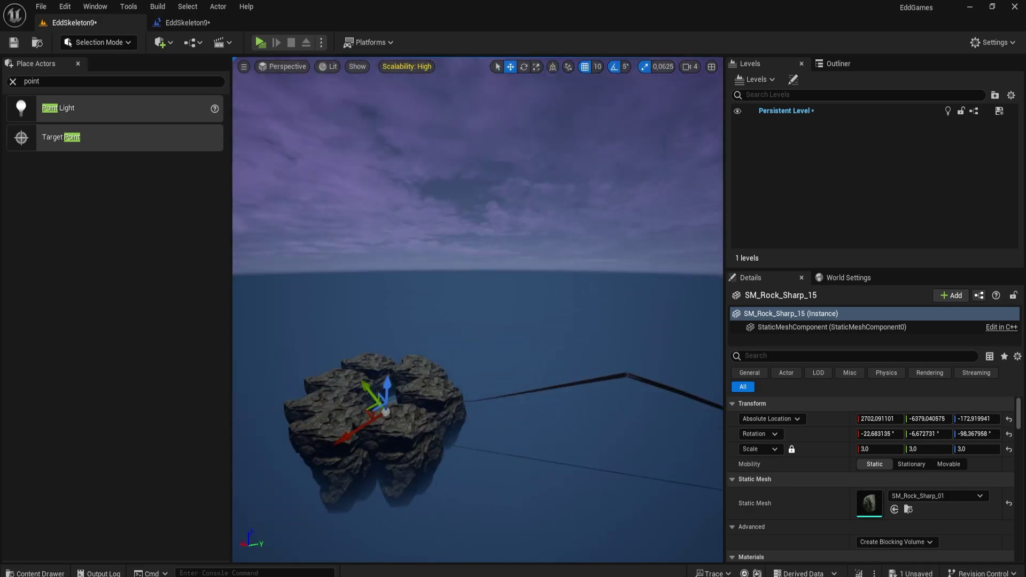